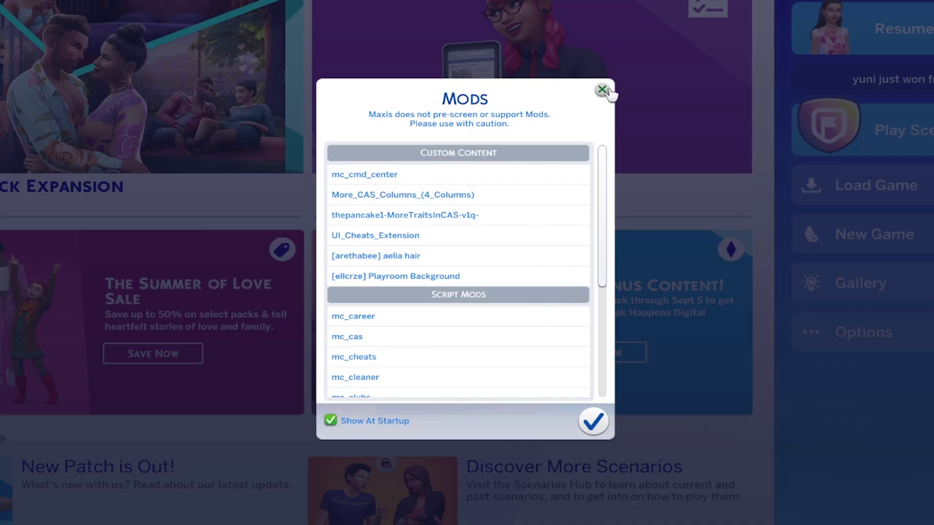
- Dismiss the in-game Mods list and open the Mods folder under Documents > Electronic Arts > The Sims 4
left_click(602, 89)
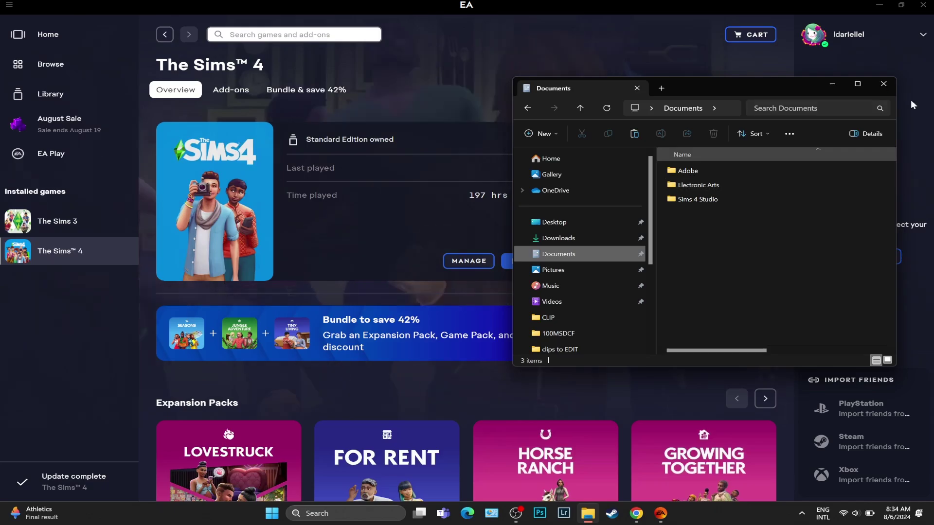
double_click(729, 186)
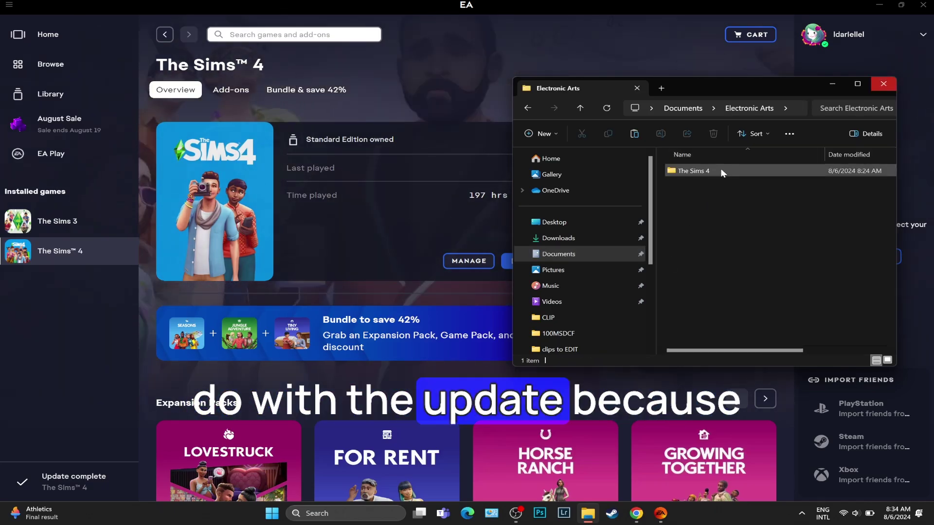
double_click(700, 172)
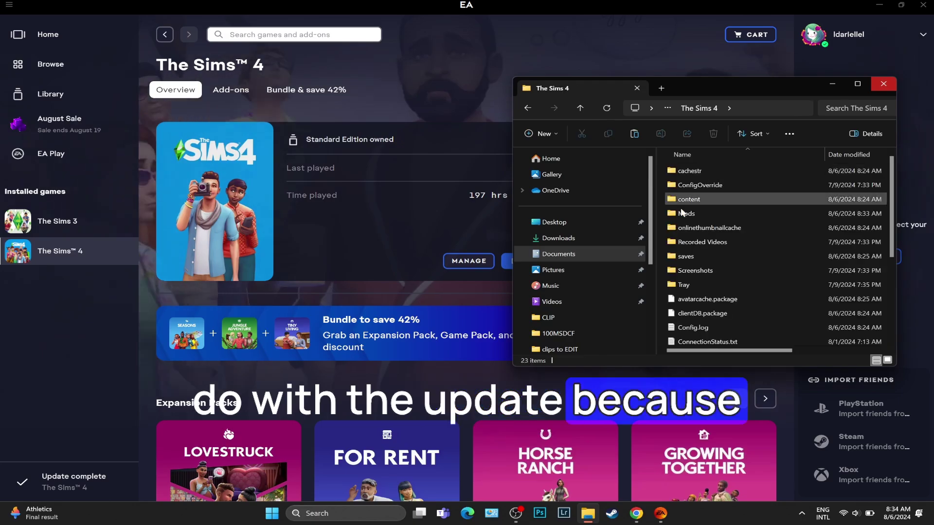
double_click(753, 212)
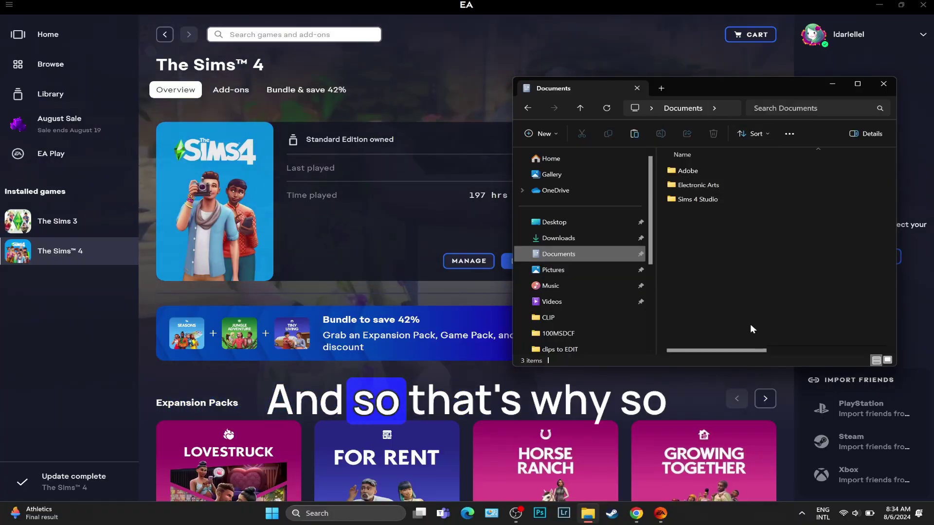
- Go from Documents through Electronic Arts into The Sims 4 folder and select its Mods folder
double_click(730, 186)
double_click(728, 171)
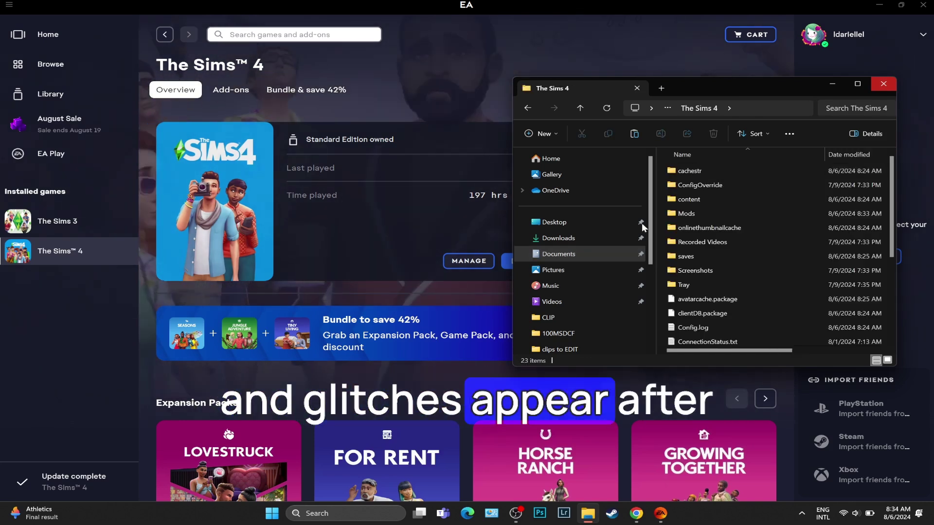
left_click(683, 212)
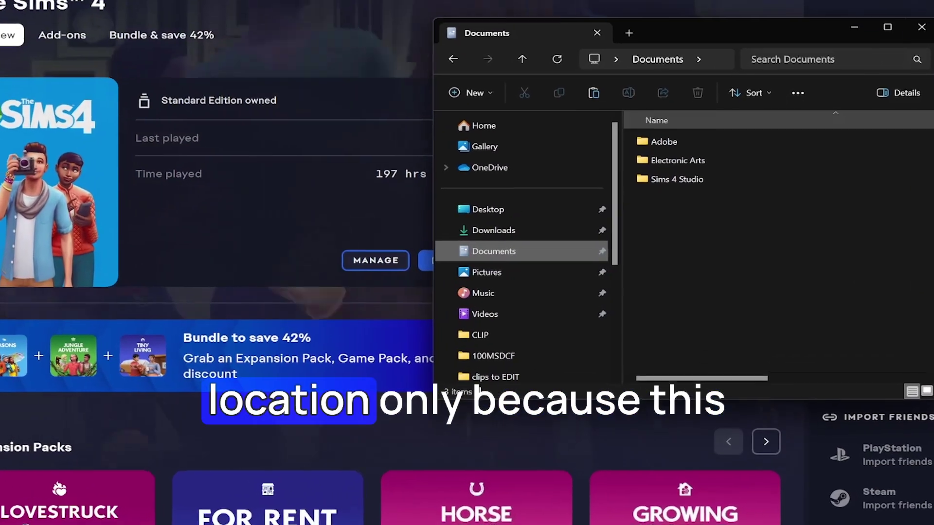
- Open the Mods folder inside Documents > Electronic Arts > The Sims 4 and maximize the window
double_click(718, 156)
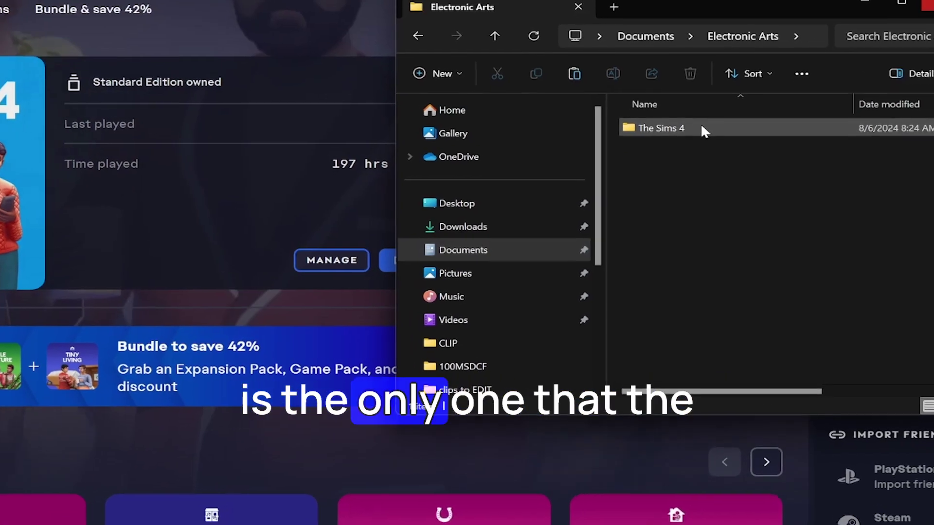
double_click(701, 127)
left_click(635, 178)
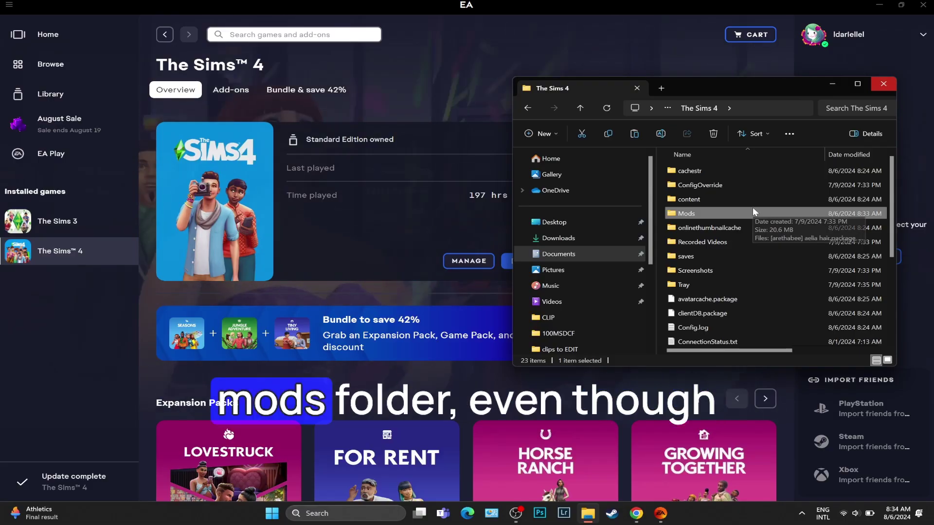
double_click(753, 209)
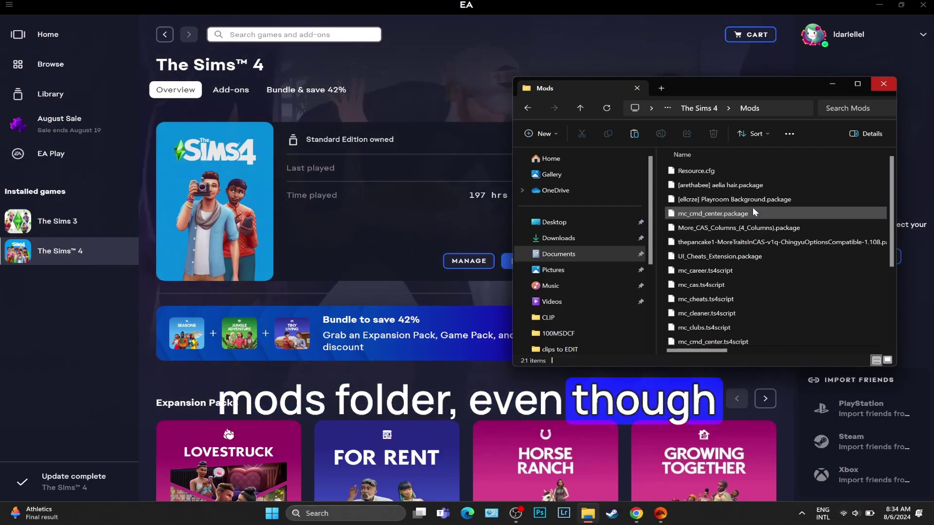
left_click(856, 85)
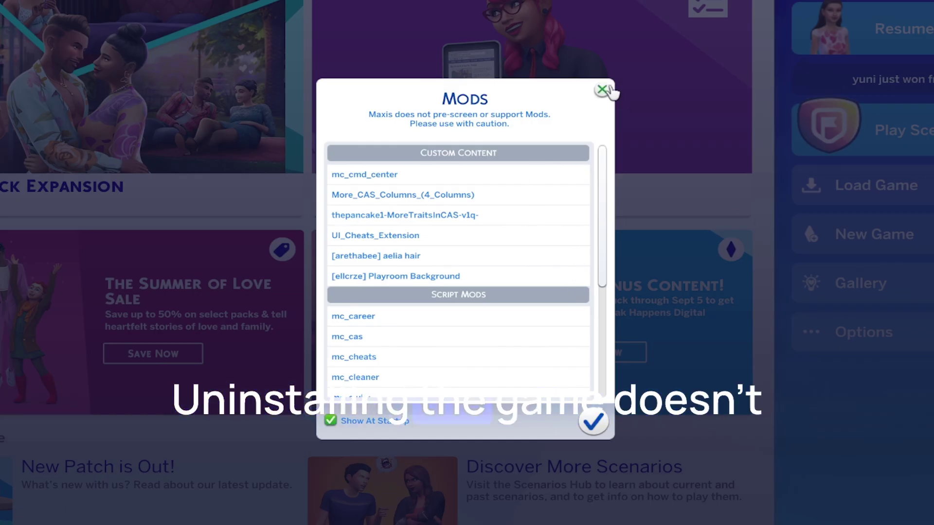
- Close the in-game Mods list, open the Mods folder of The Sims 4 and enlarge its window to full screen
left_click(603, 90)
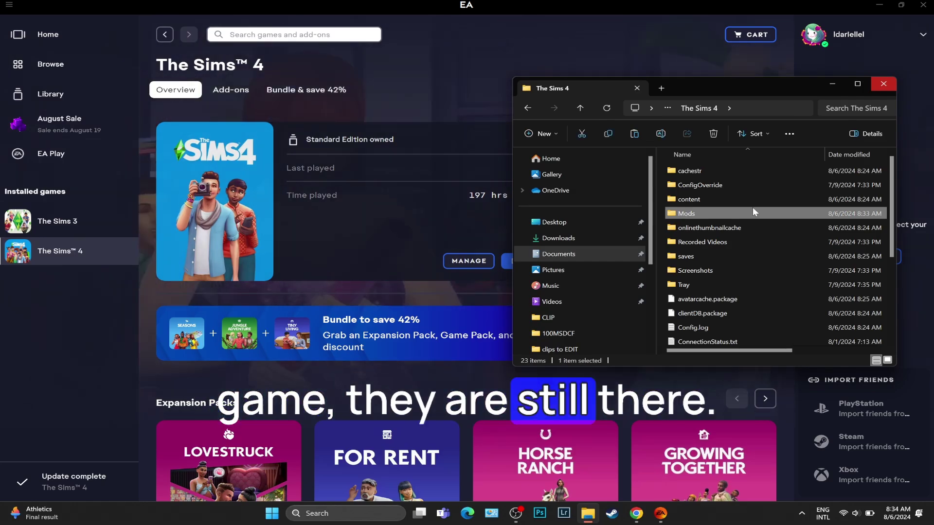
double_click(752, 207)
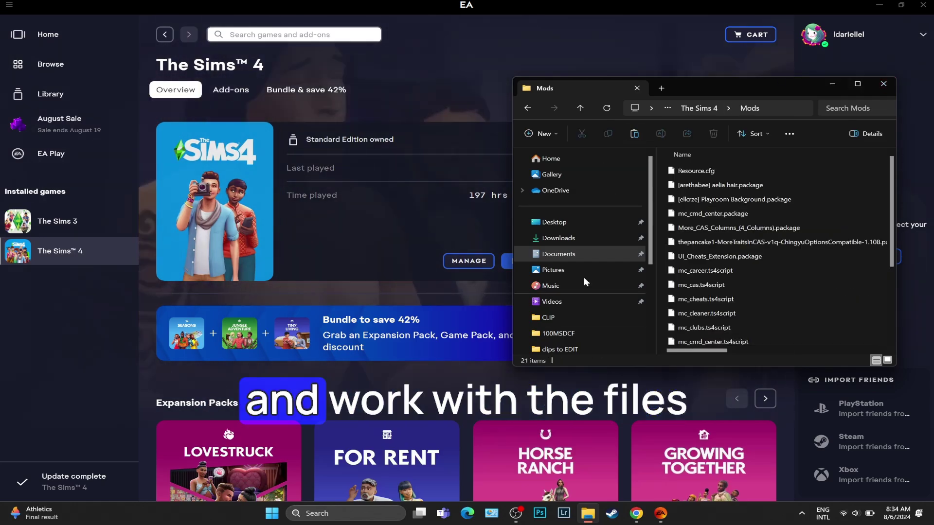
left_click(852, 87)
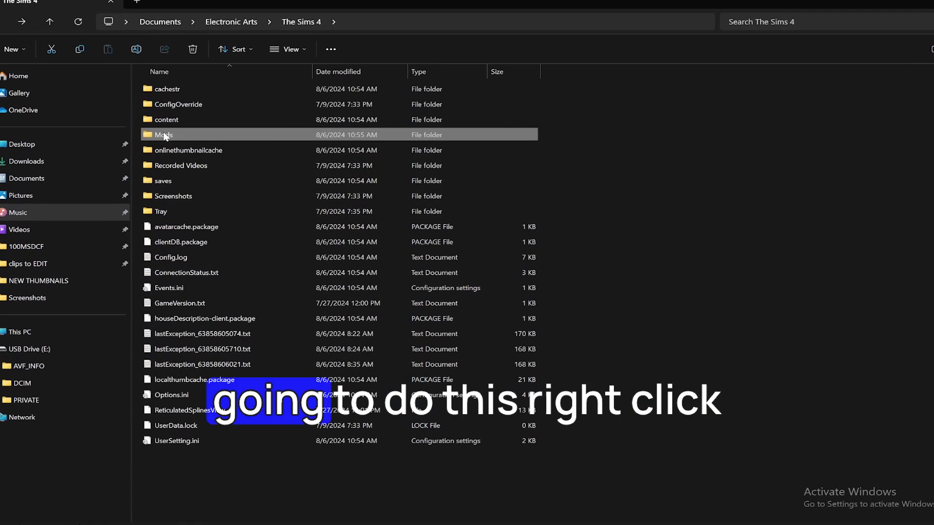
- Rename the Mods folder in The Sims 4 folder to "Mods OLD"
right_click(173, 131)
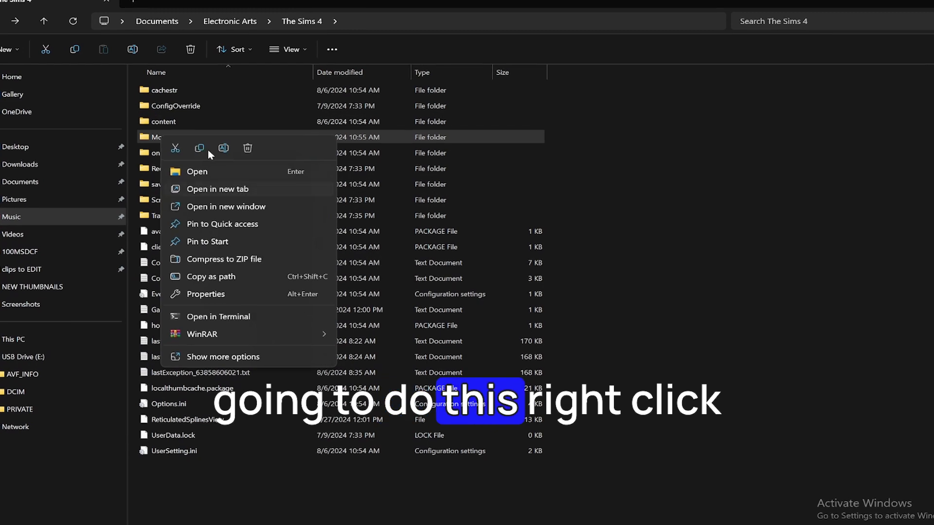
left_click(224, 148)
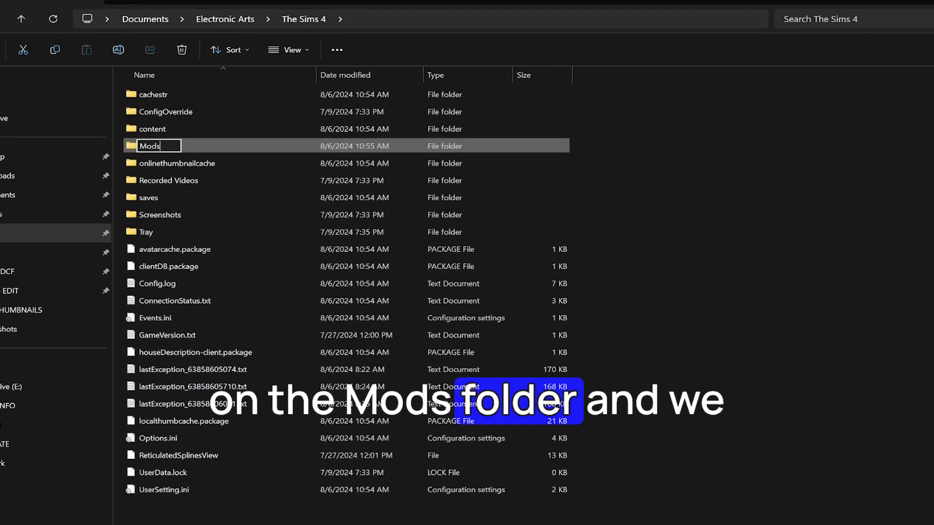
type("OLD")
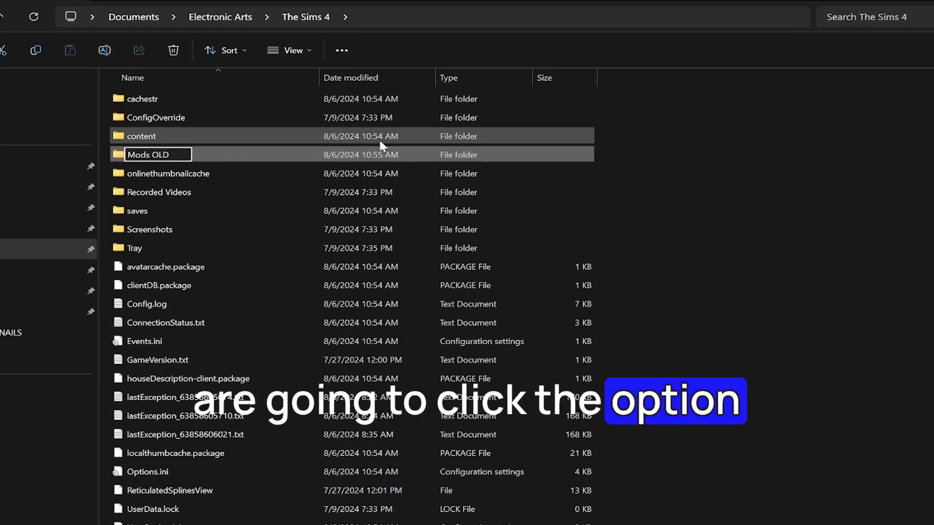
key("BackSpace")
key("BackSpace")
key("BackSpace")
key("BackSpace")
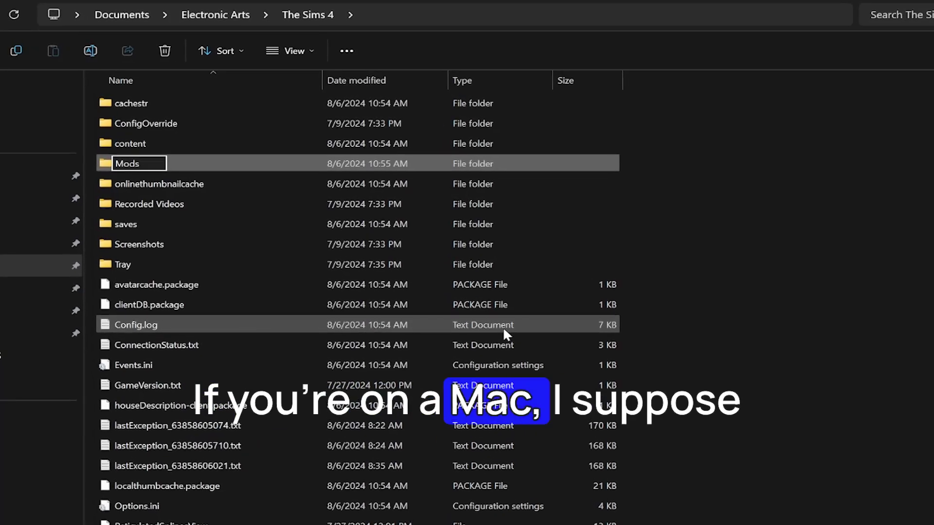
type("BACKUP")
key("BackSpace")
key("BackSpace")
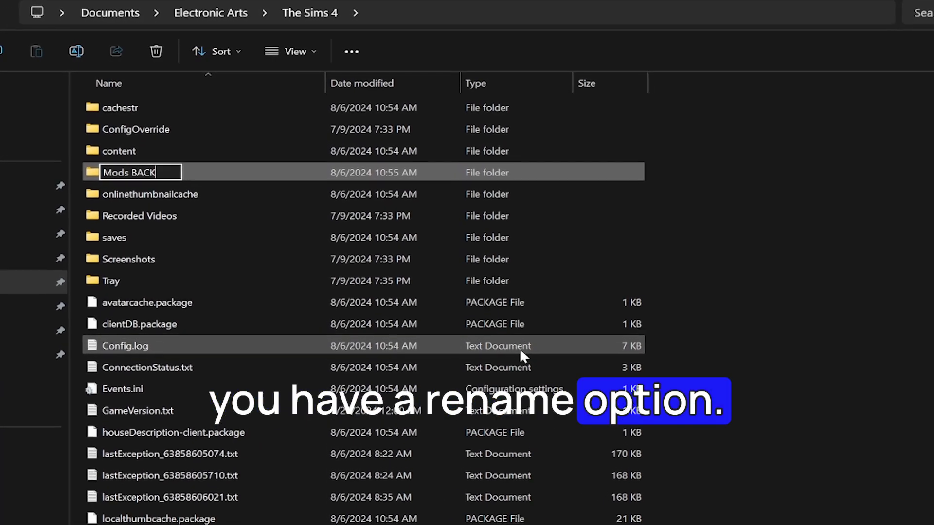
key("BackSpace")
key("BackSpace")
key("BackSpace")
key("BackSpace")
type("OLD")
key("Return")
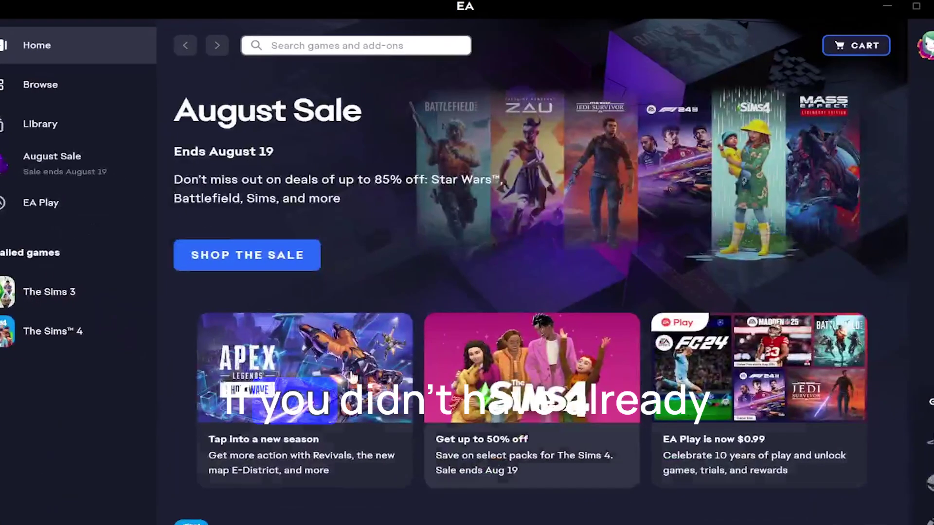
- Launch The Sims 4 from the EA app and dismiss the My First Pet Stuff promotion on the main menu
mouse_move(37, 327)
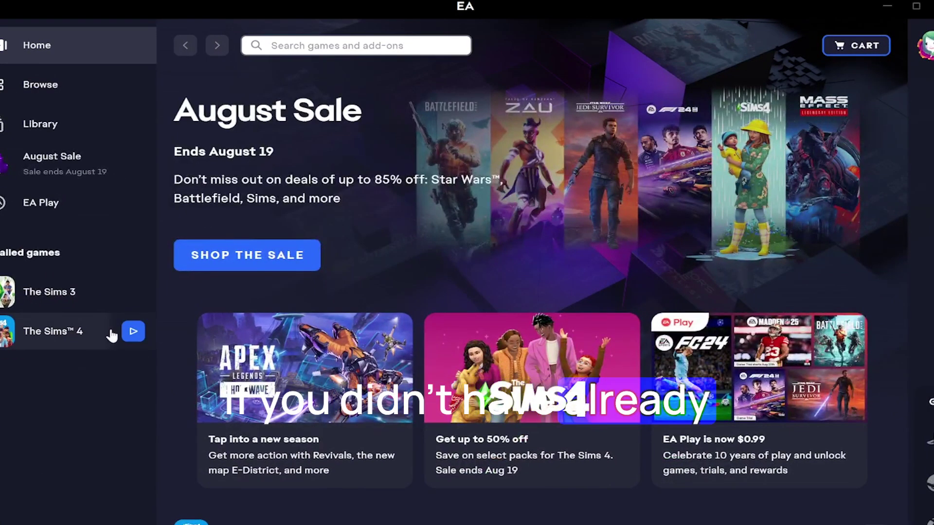
left_click(133, 331)
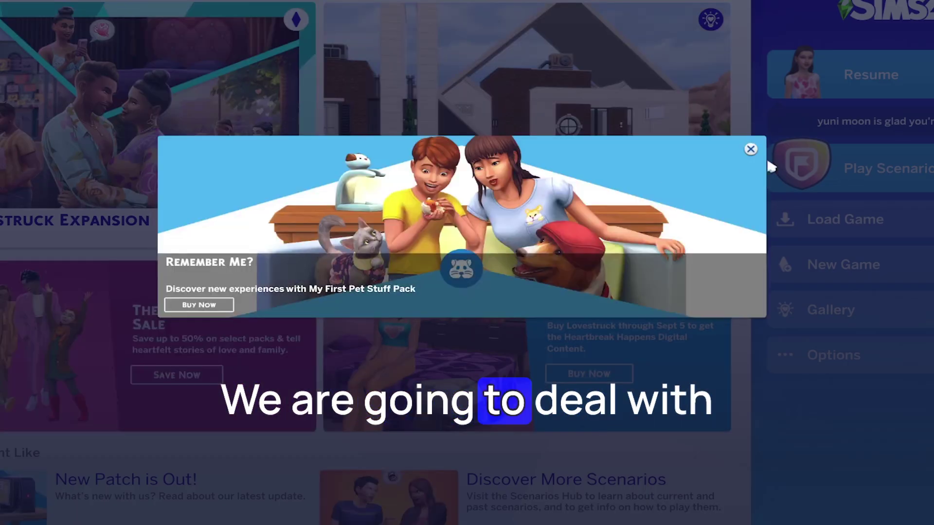
left_click(750, 148)
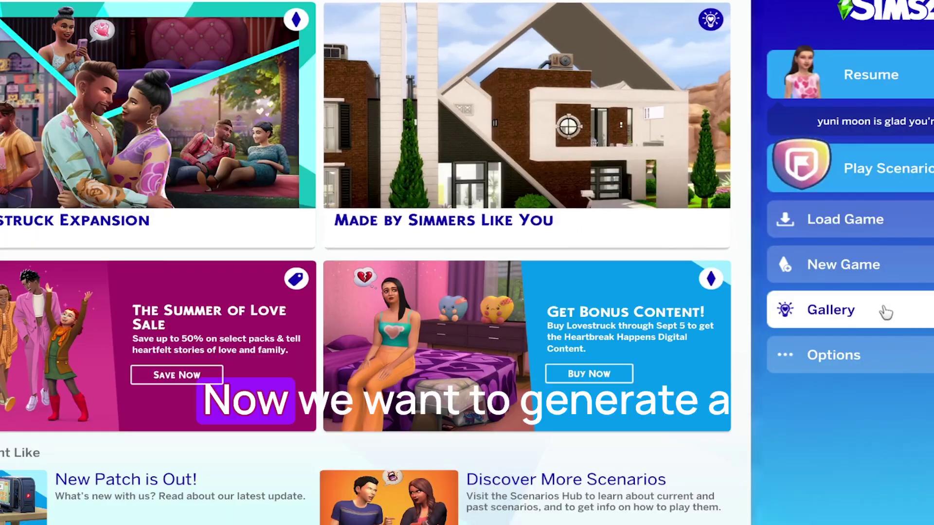
left_click(871, 349)
left_click(440, 246)
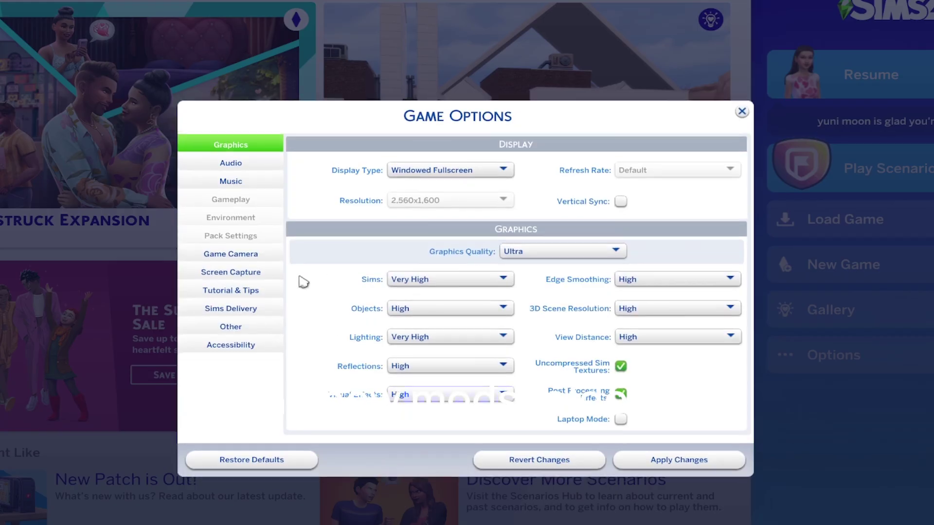
left_click(257, 313)
key("Escape")
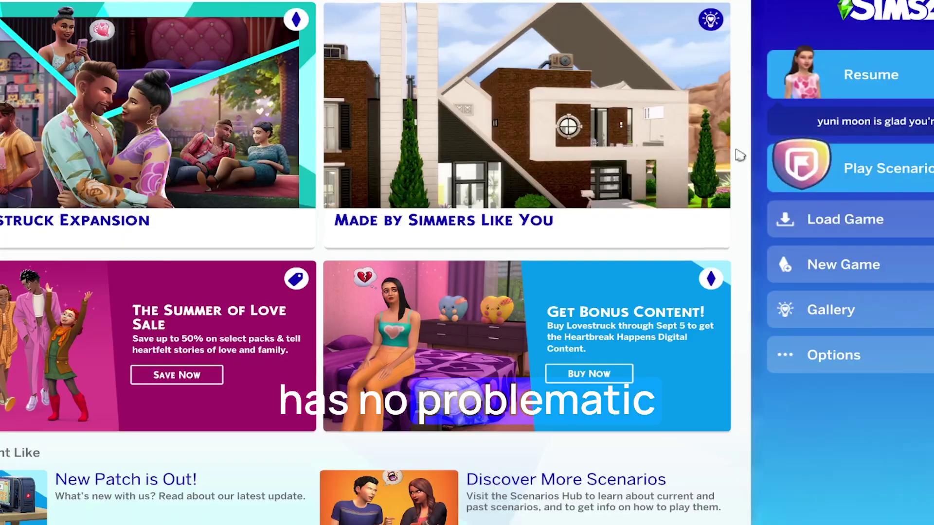
- Check the Enable Custom Content and Mods and Script Mods Allowed settings in the Other section of the game options
left_click(871, 349)
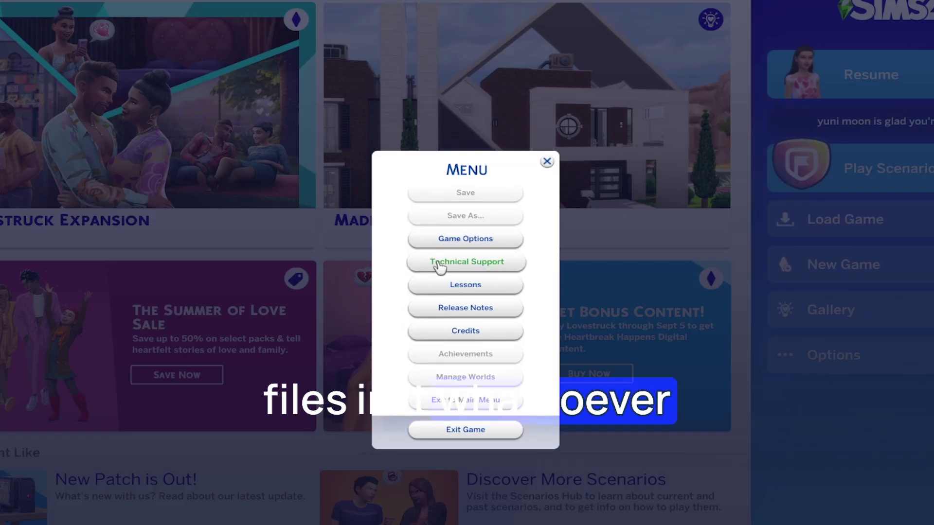
left_click(440, 245)
left_click(255, 315)
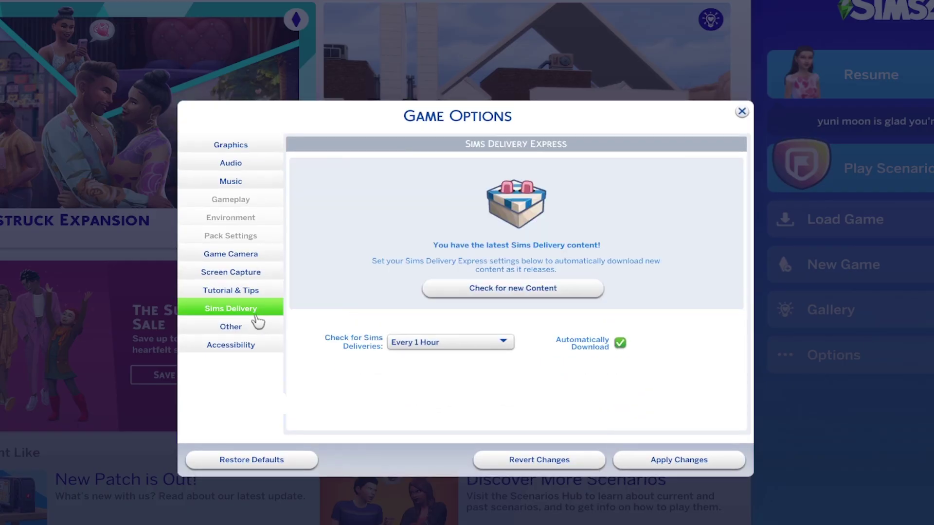
left_click(258, 327)
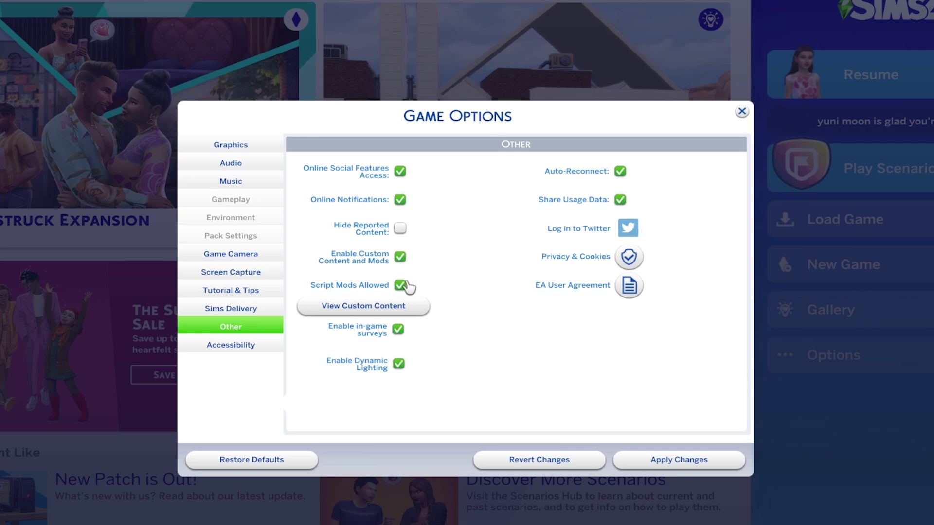
- Close the game options and exit The Sims 4, confirming the exit
left_click(740, 113)
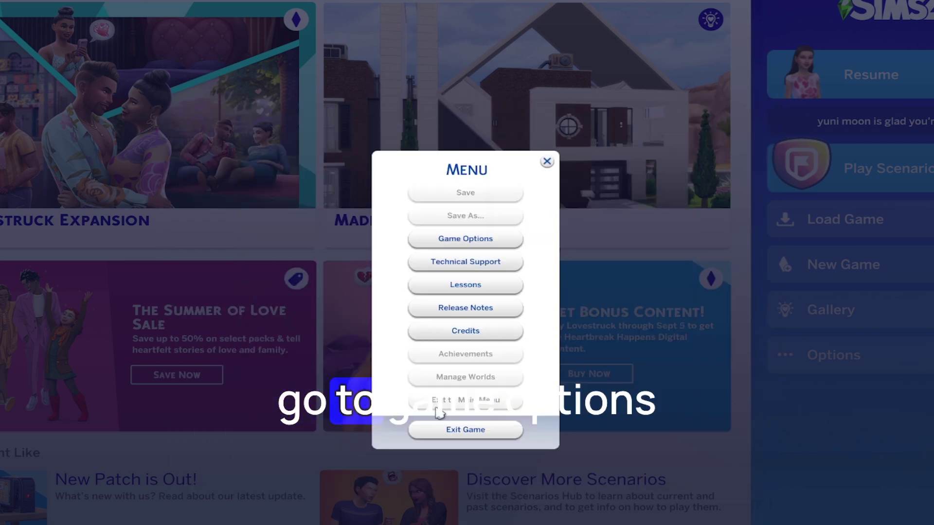
left_click(475, 430)
left_click(561, 318)
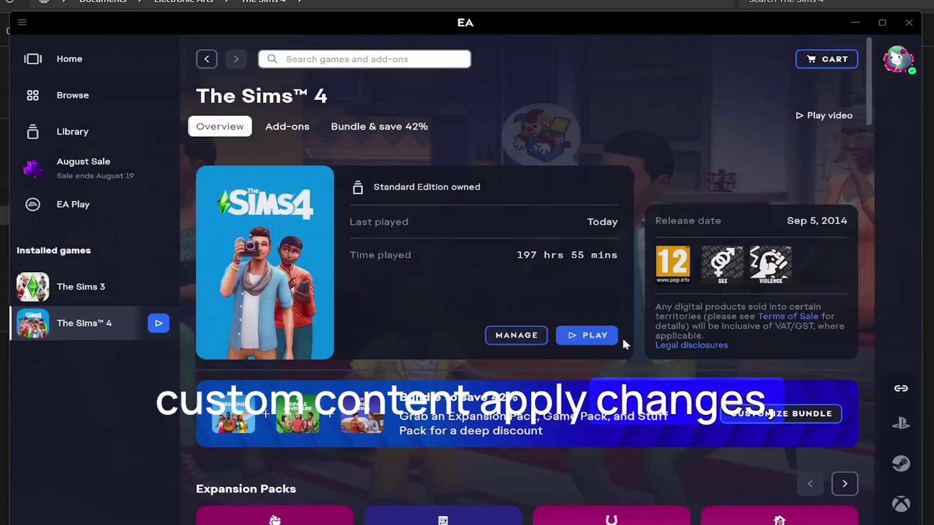
- Relaunch The Sims 4 and recheck the custom content and script mod settings in the Other game options
left_click(597, 337)
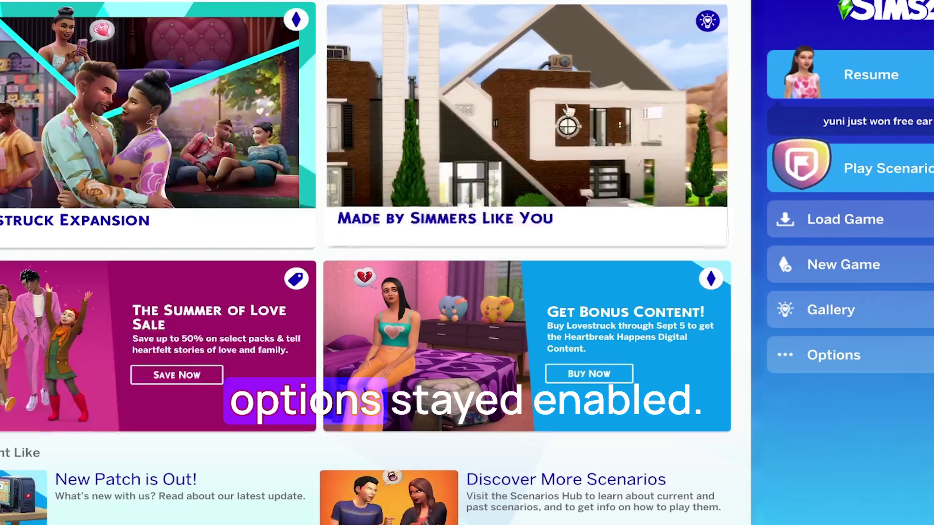
left_click(783, 355)
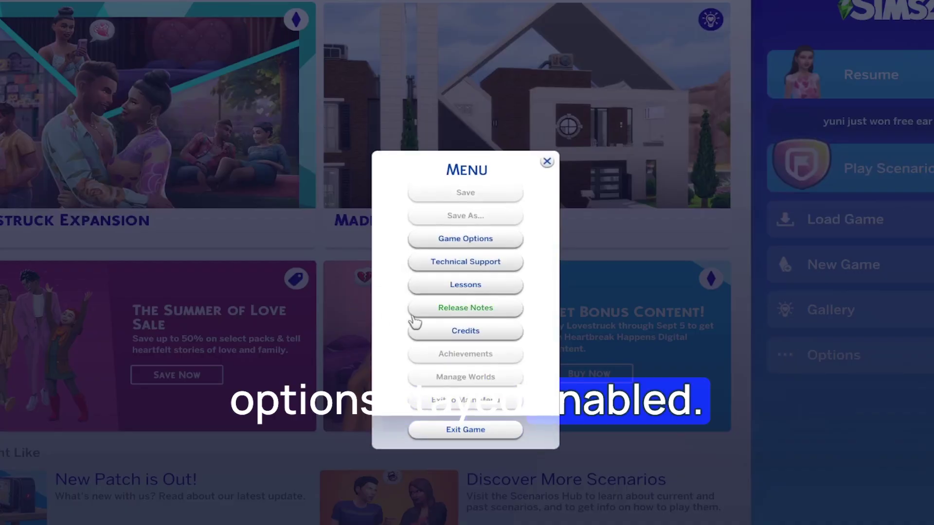
left_click(456, 245)
left_click(267, 330)
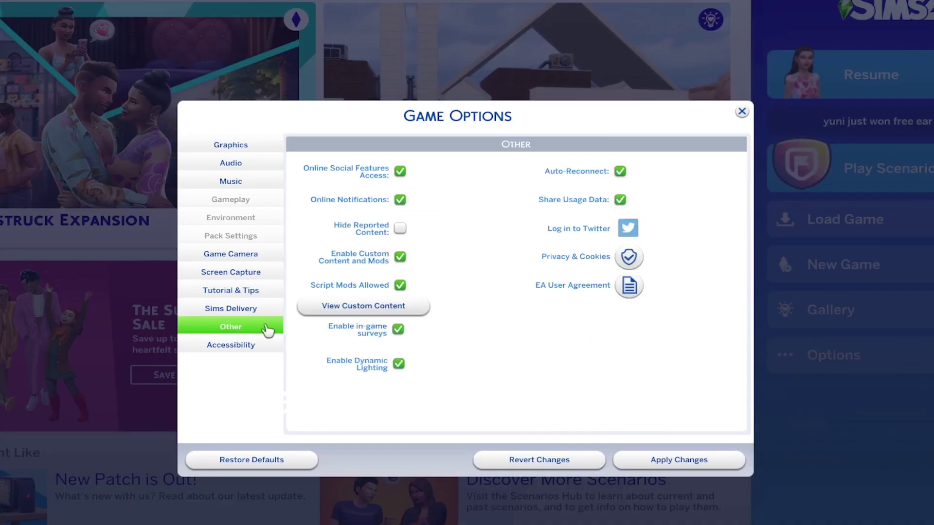
- Leave the game options and quit the relaunched game, confirming the exit
left_click(742, 111)
left_click(495, 438)
left_click(532, 321)
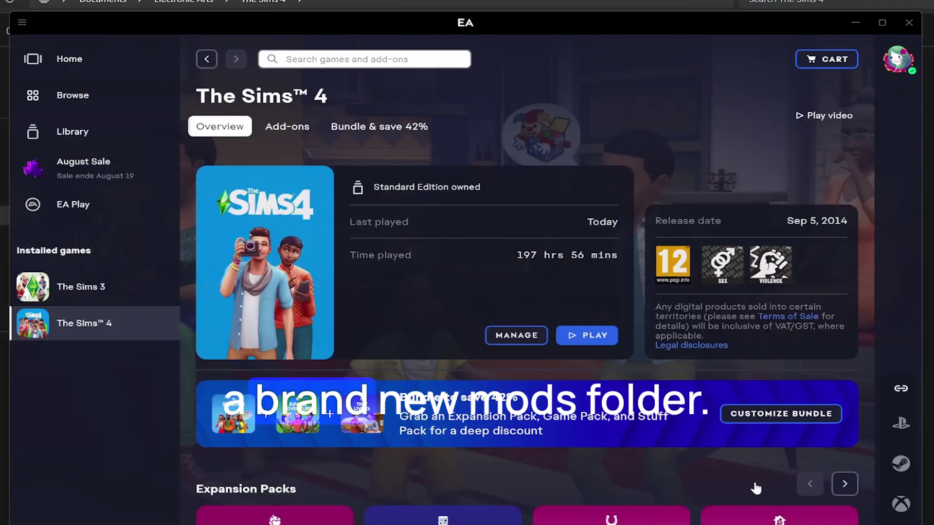
- Minimize the EA app and open the new Mods folder inside The Sims 4 folder in File Explorer
left_click(856, 23)
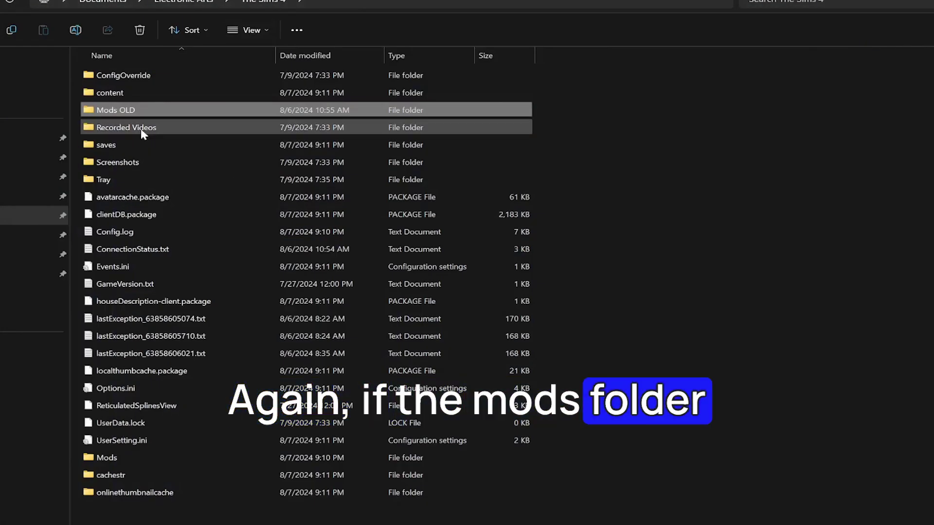
double_click(136, 457)
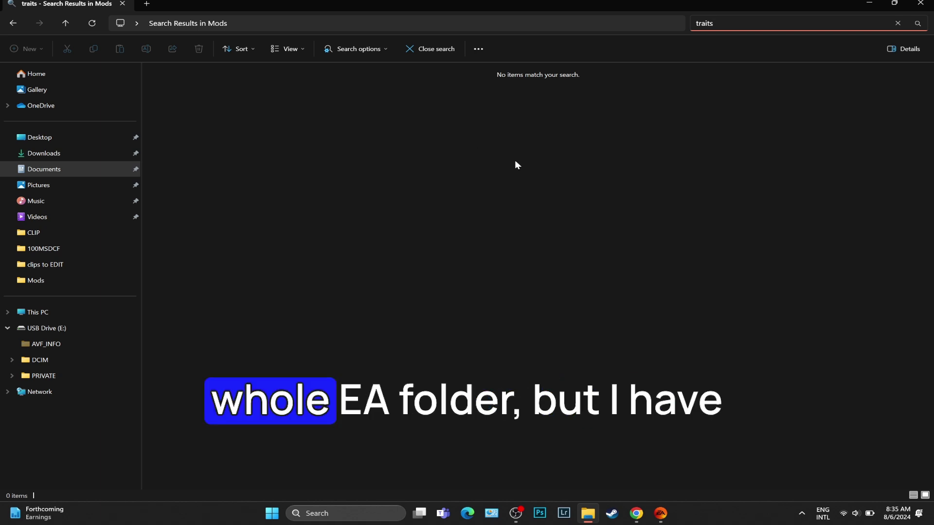
- Search the new Mods folder for "traits" and close the Mods list shown at the game's startup
type("trait")
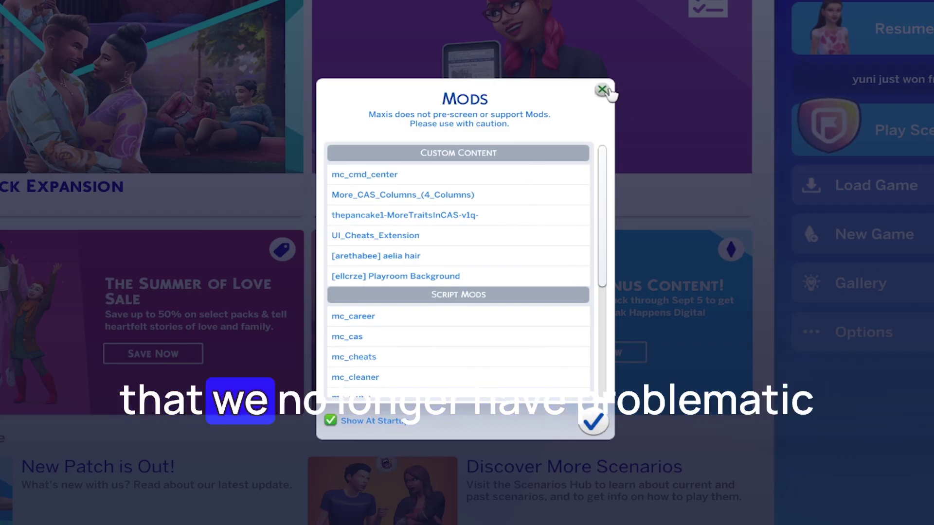
left_click(603, 90)
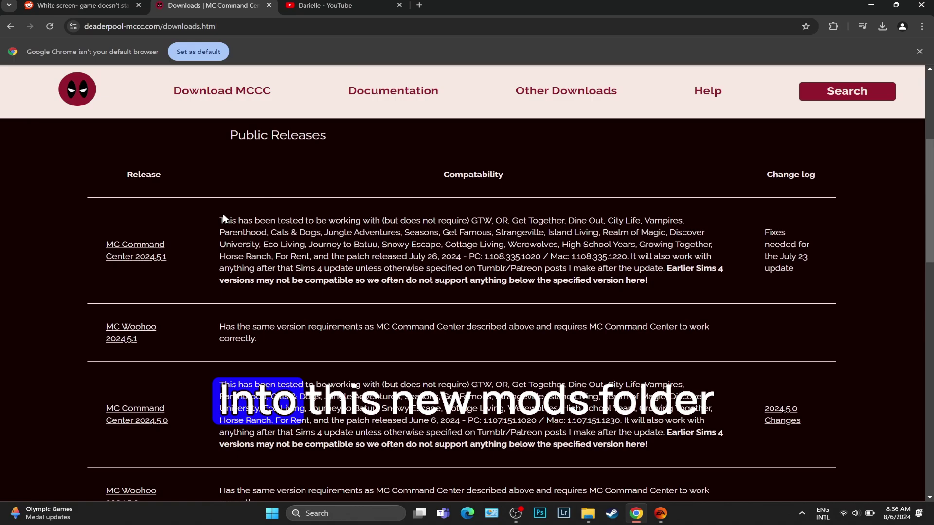
- Download MC Command Center 2024.5.1 from the MCCC downloads page and open the downloaded zip in a maximized File Explorer window
left_click(243, 92)
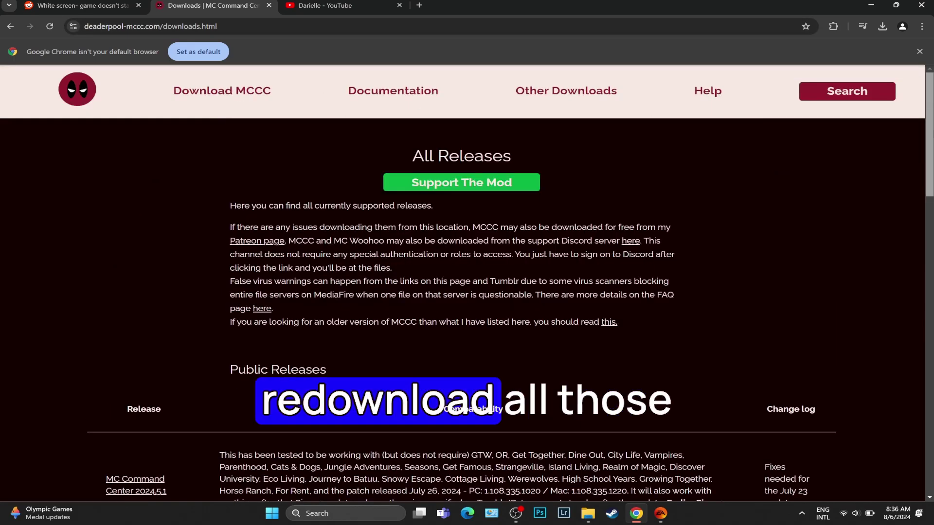
scroll(467, 311, "down", 4)
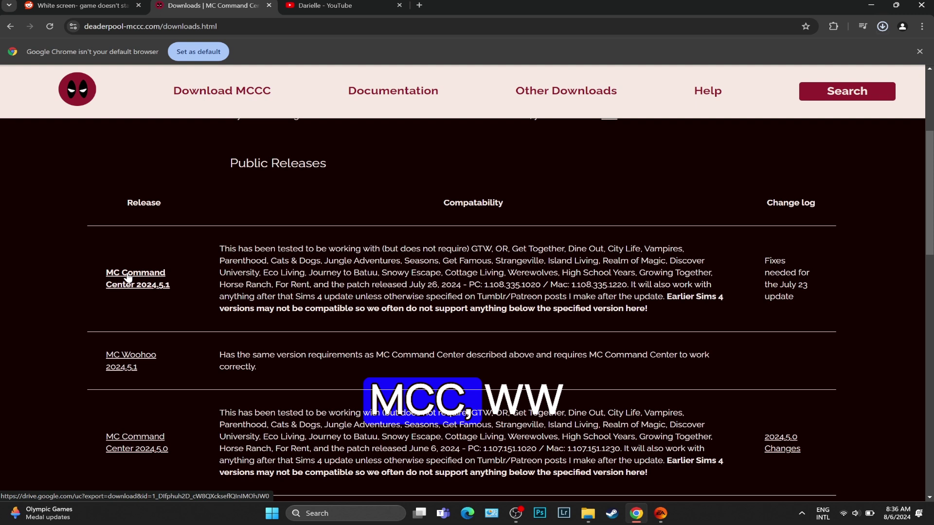
left_click(883, 26)
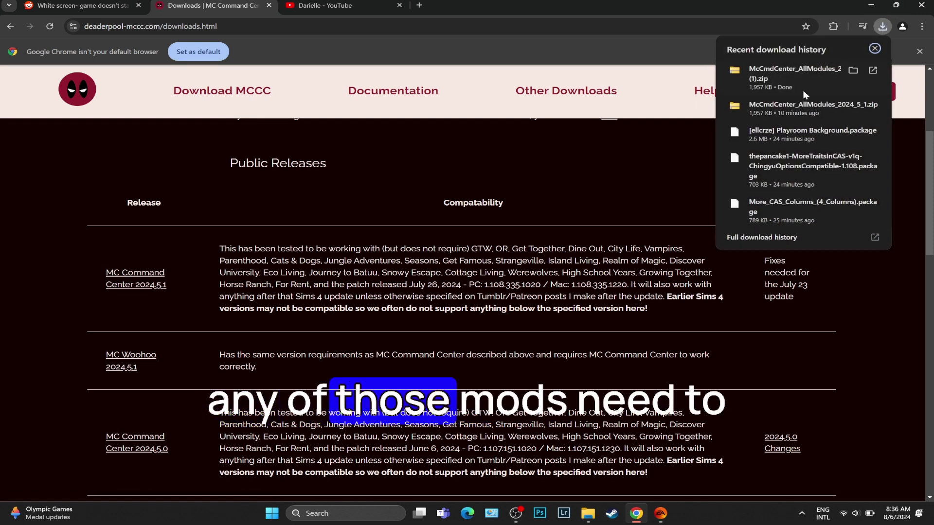
left_click(781, 69)
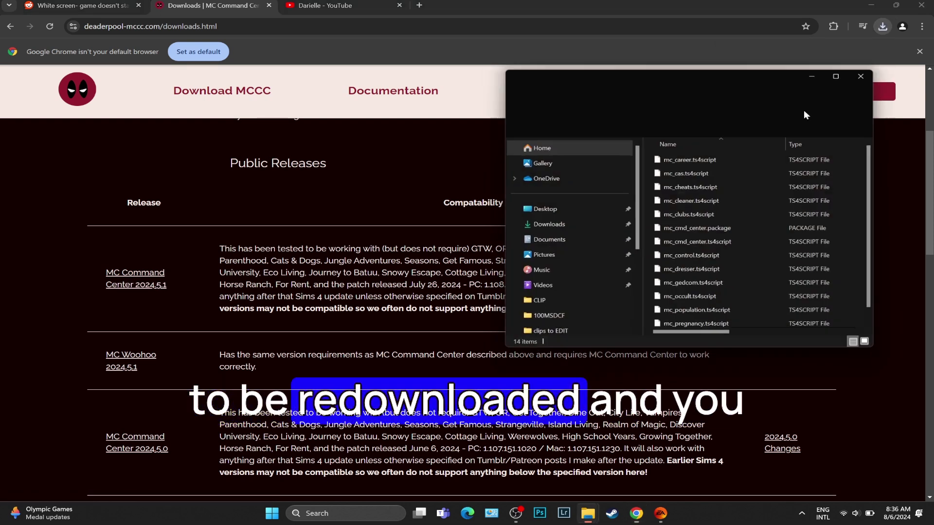
left_click(841, 72)
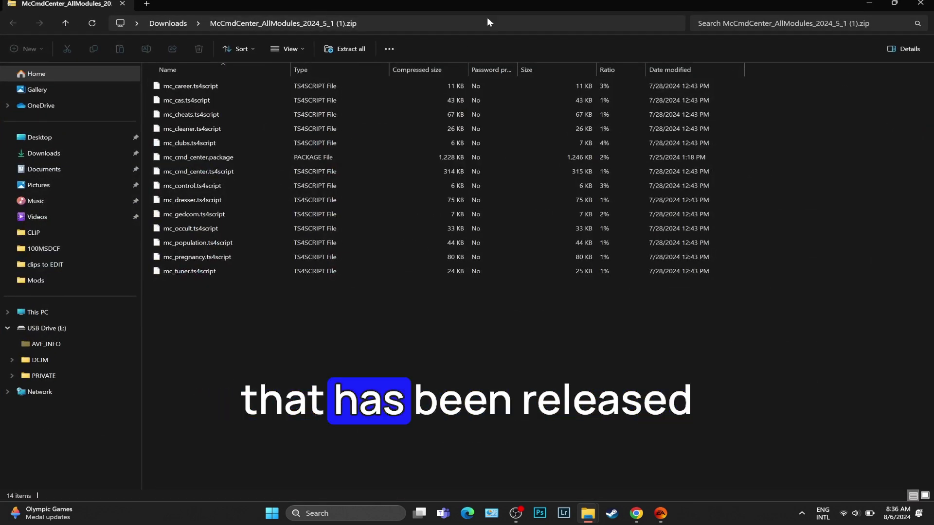
- Copy all the MC Command Center files from the zip and paste them into the Mods folder inside The Sims 4 folder
left_click_drag(274, 288, 391, 72)
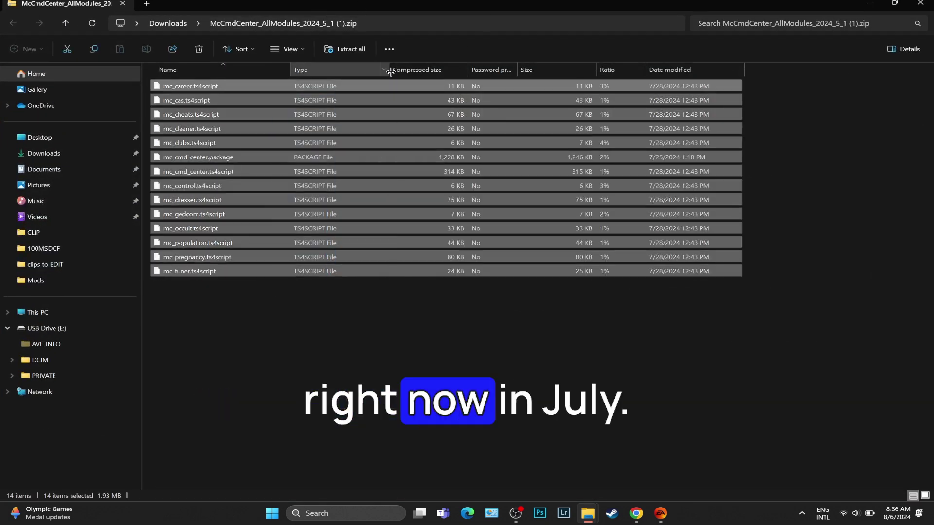
right_click(246, 132)
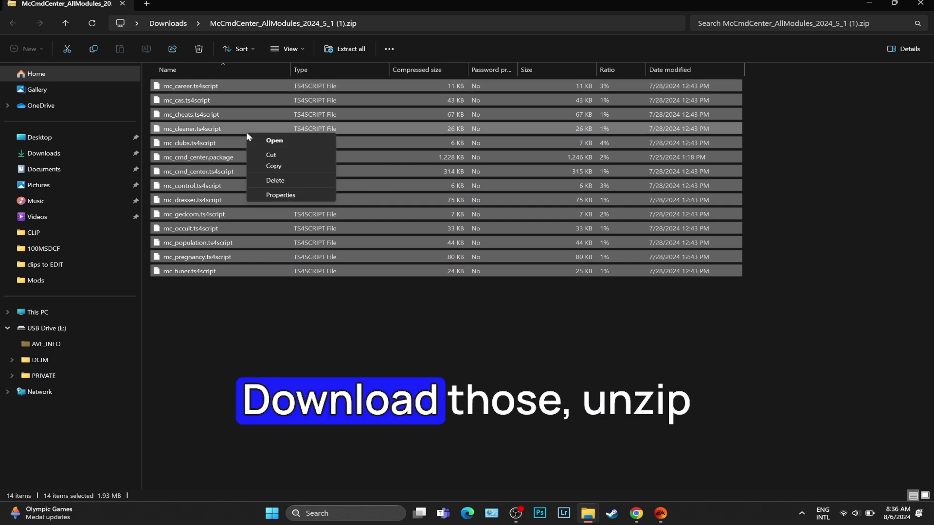
left_click(273, 165)
left_click(44, 169)
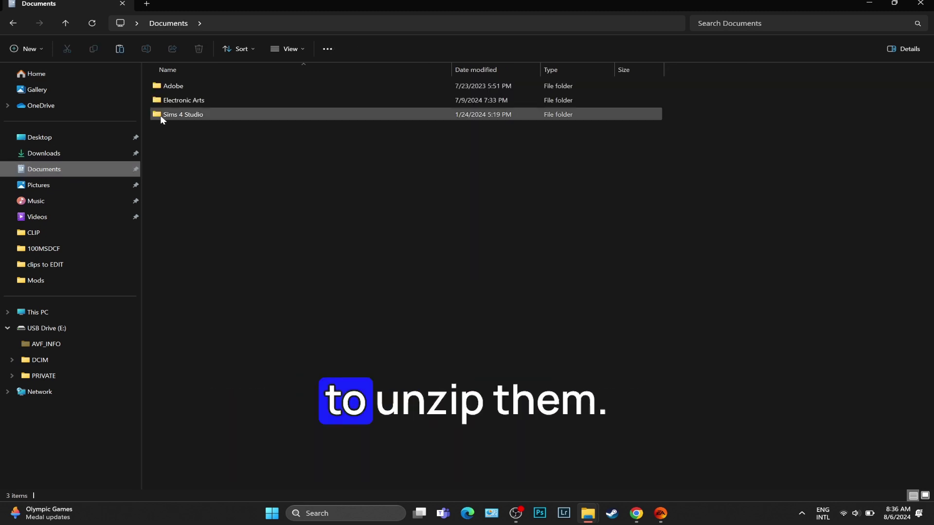
double_click(183, 99)
double_click(198, 84)
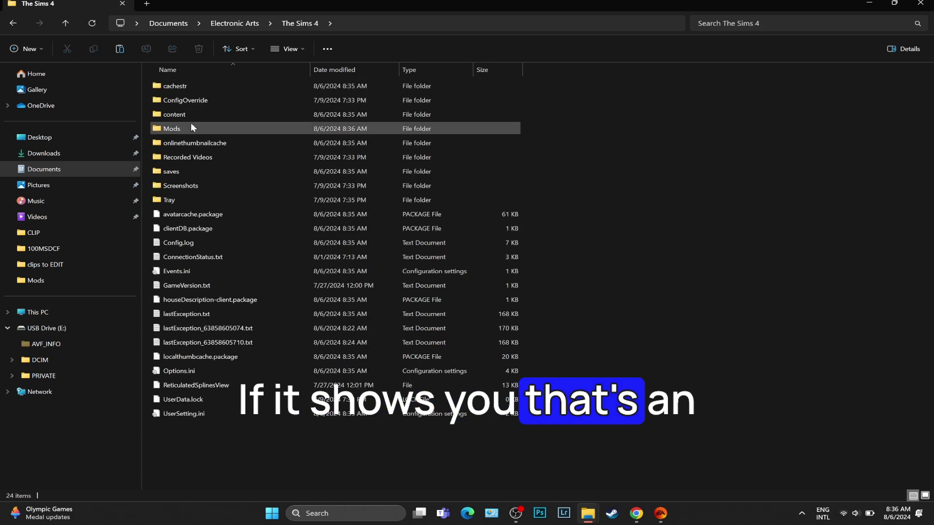
double_click(179, 127)
right_click(492, 271)
left_click(559, 215)
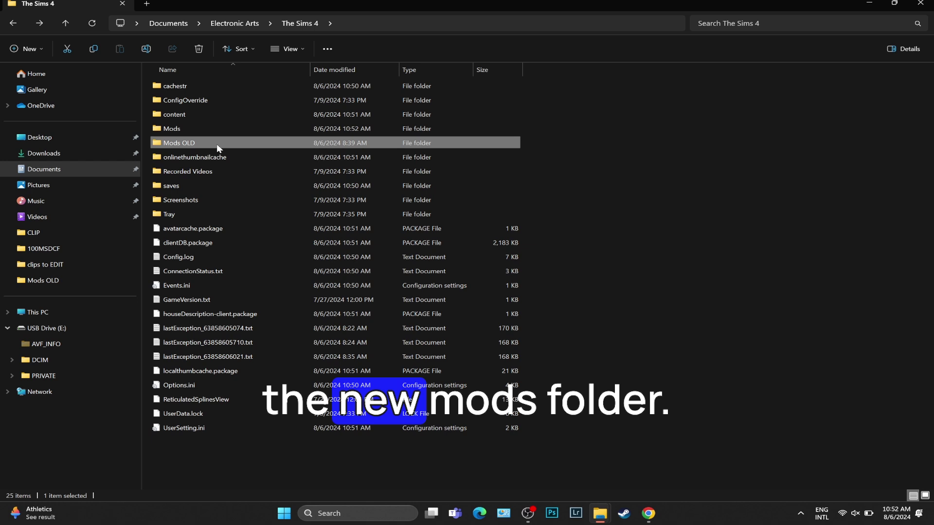
- Copy [arethabee] aelia hair.package from the Mods OLD folder and paste it into the new Mods folder
double_click(217, 144)
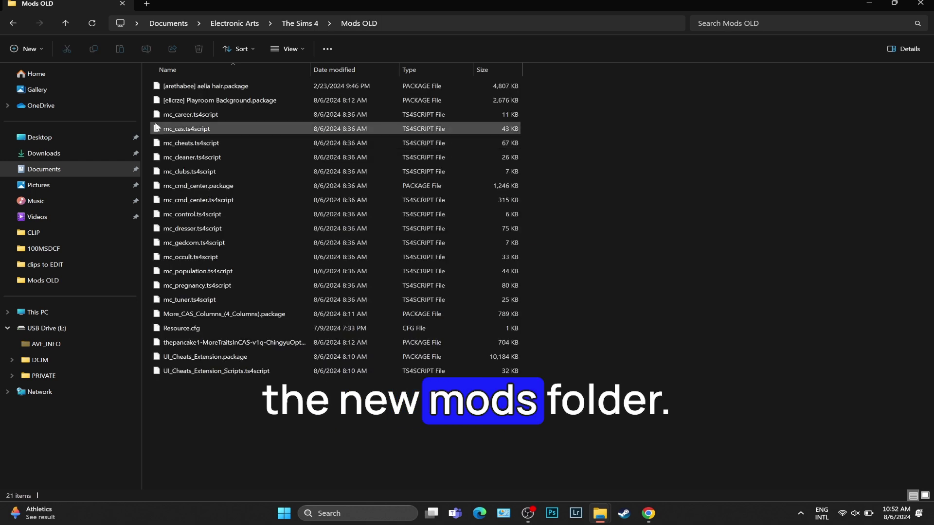
left_click(229, 88)
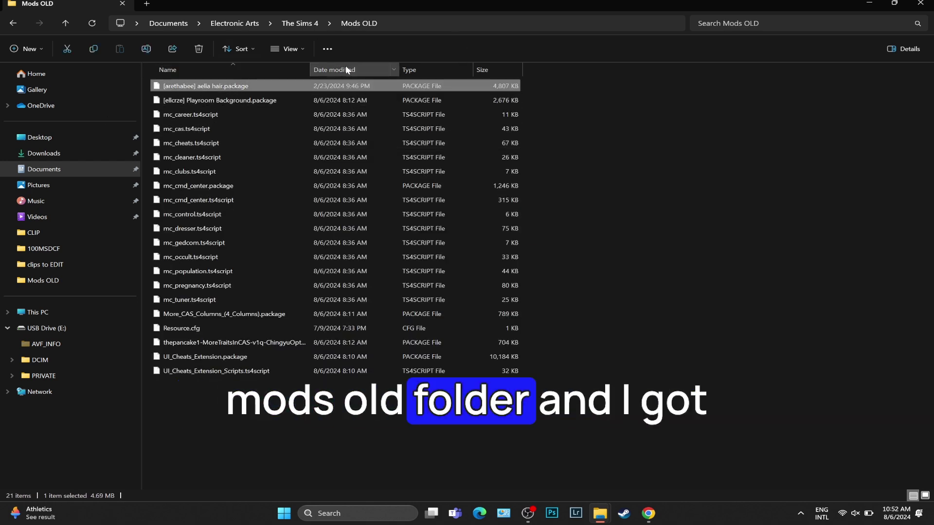
right_click(234, 85)
left_click(269, 96)
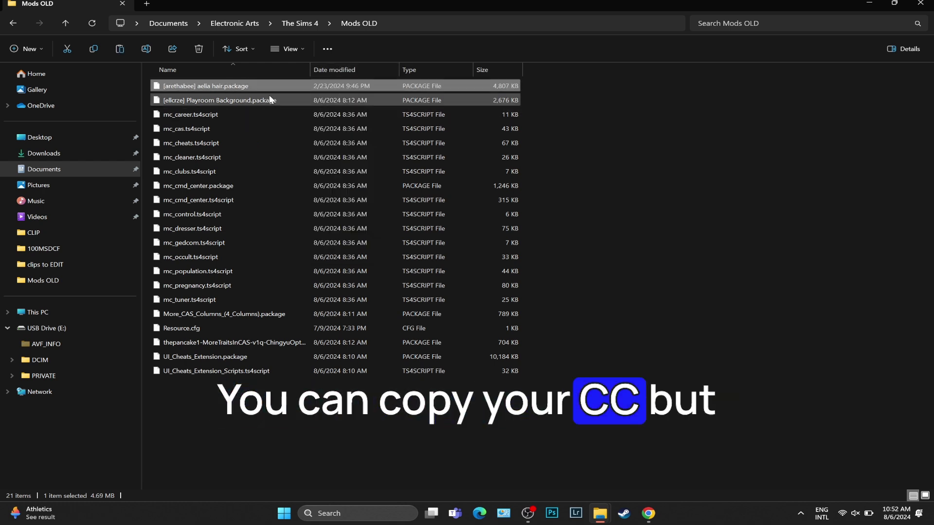
left_click(11, 24)
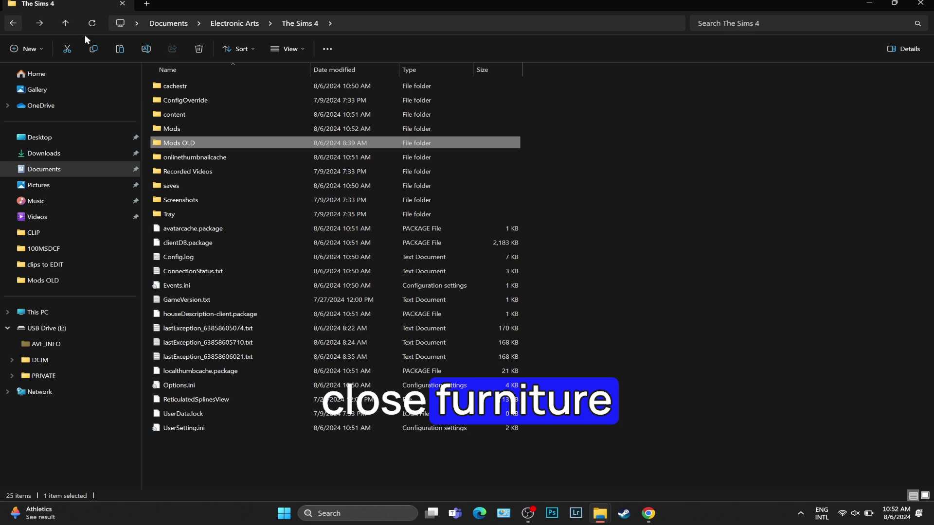
double_click(186, 126)
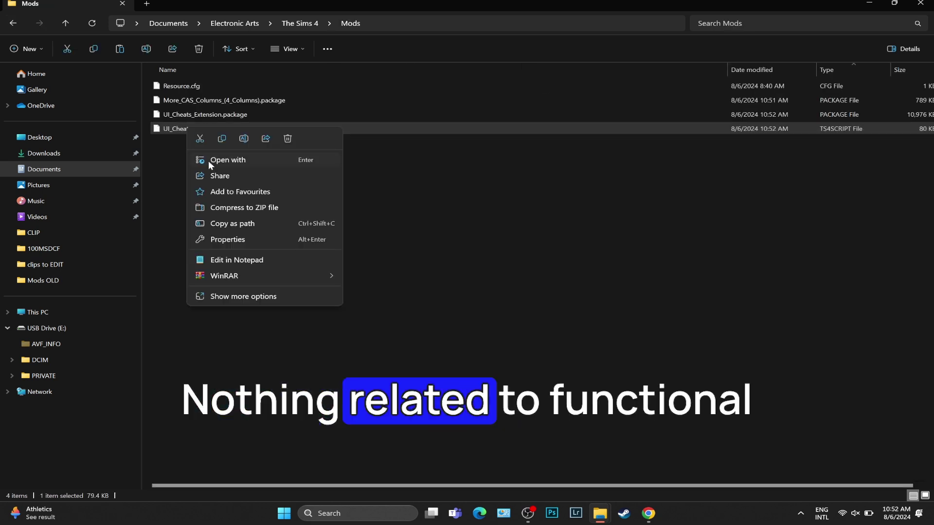
right_click(464, 162)
left_click(479, 179)
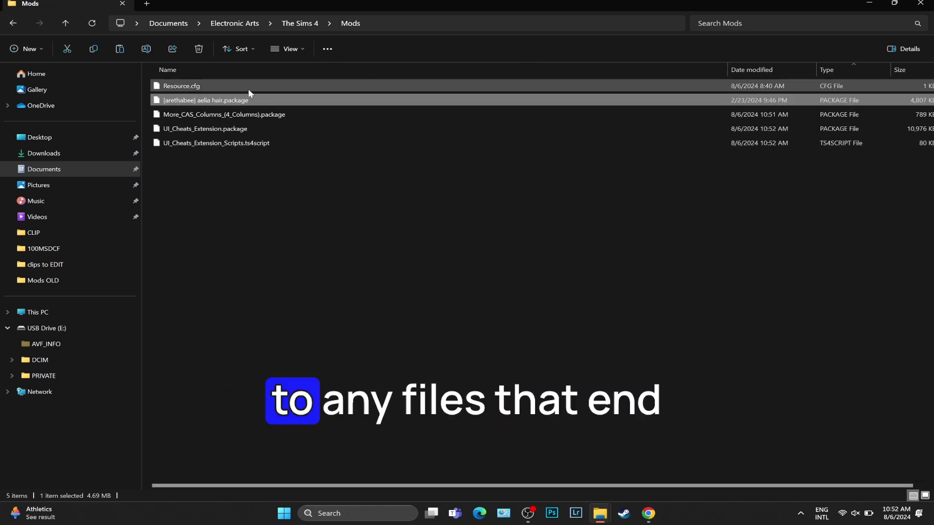
- Search Mods OLD for "ts4script" and delete all matching script files, along with the thepancake1-MoreTraitsInCAS package
left_click(15, 23)
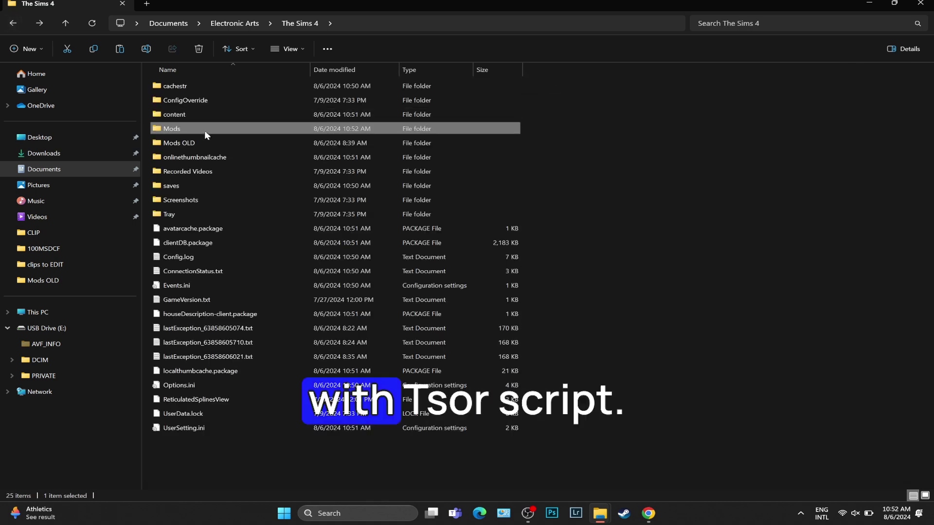
left_click(209, 144)
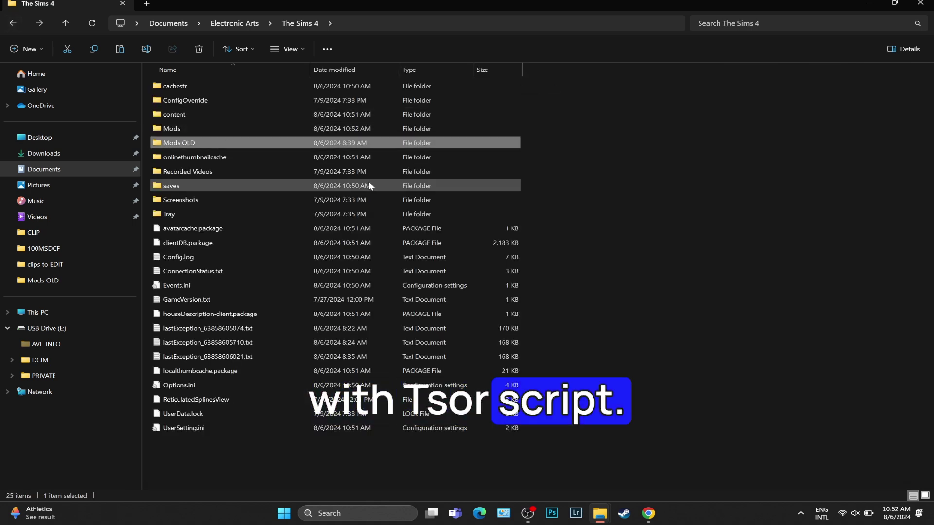
double_click(203, 147)
type("ts4script")
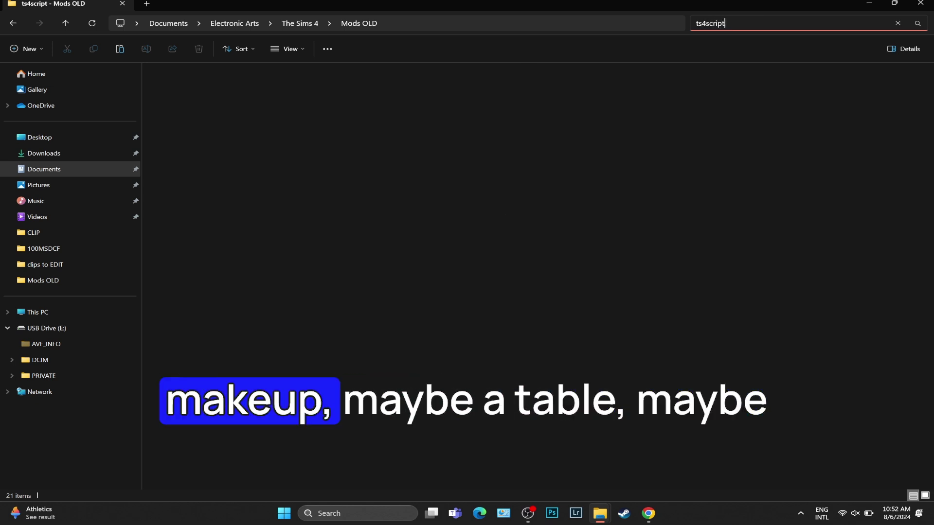
left_click_drag(293, 451, 360, 78)
right_click(302, 244)
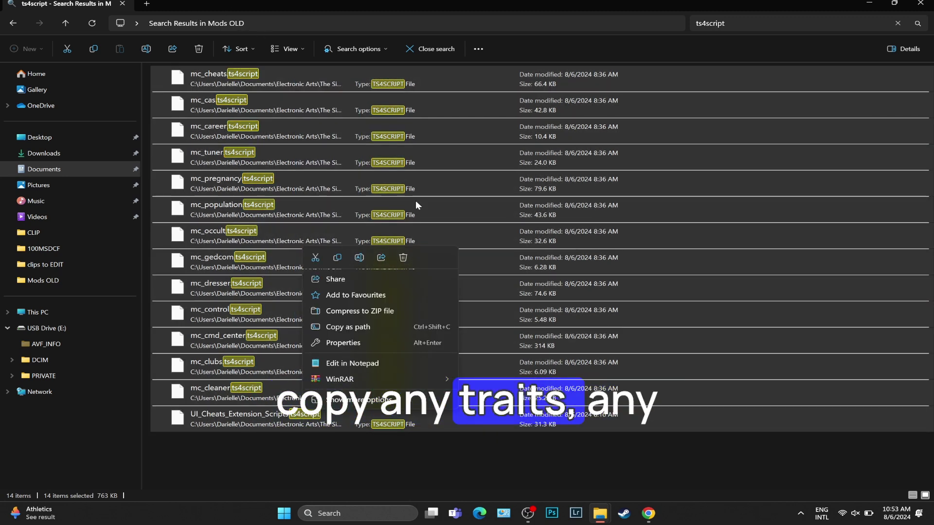
left_click(402, 258)
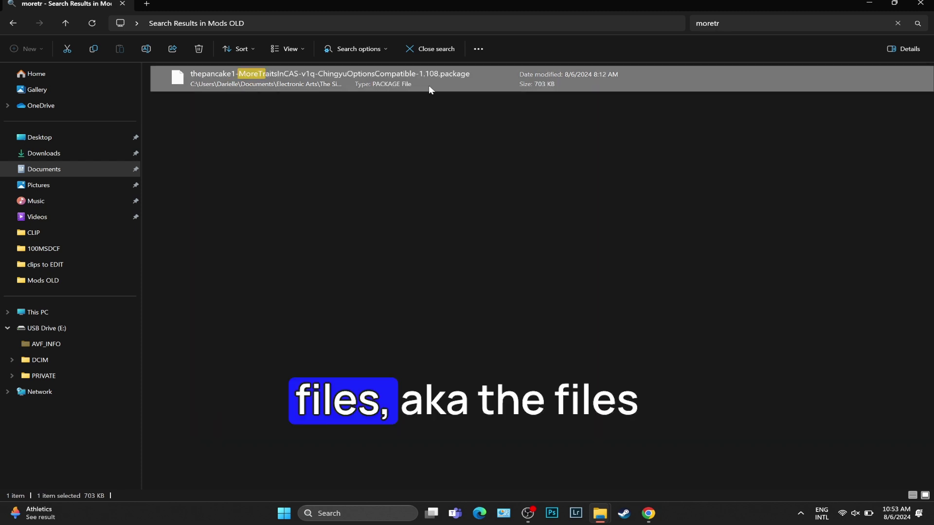
right_click(428, 86)
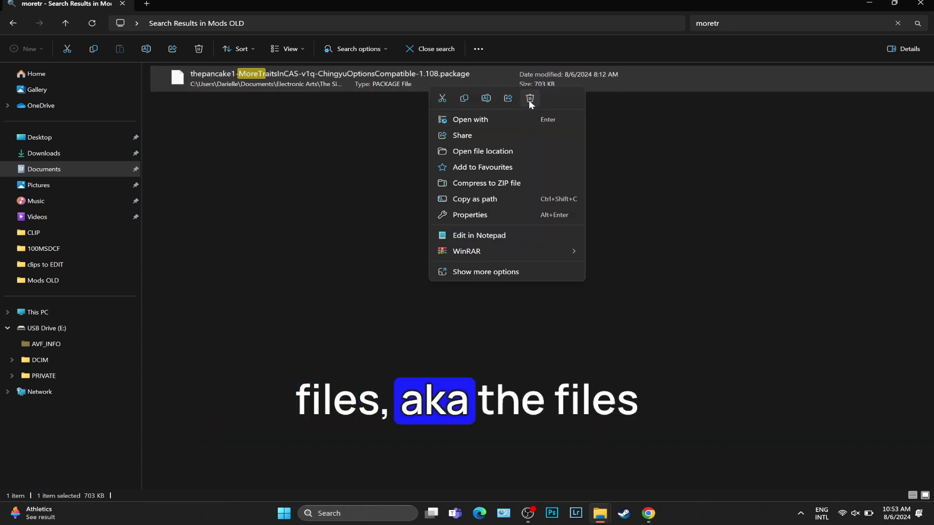
left_click(529, 100)
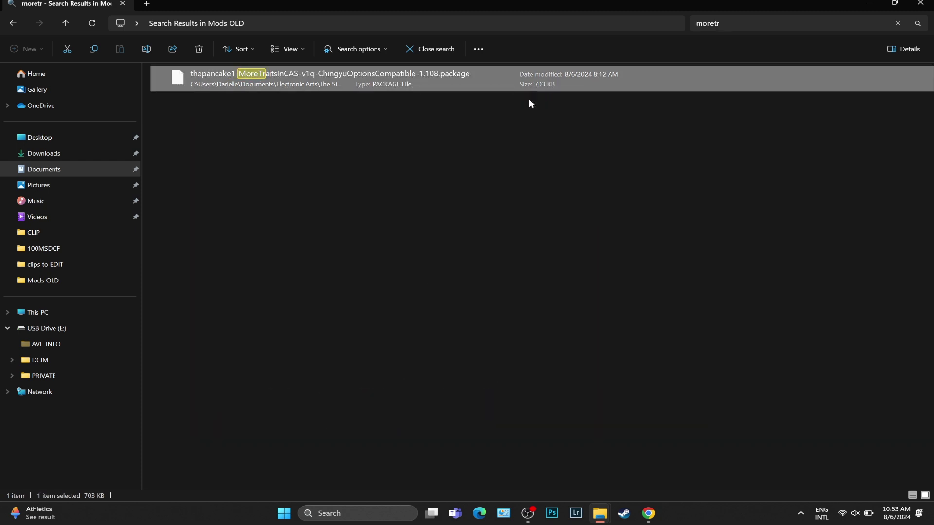
- Search Mods OLD for "background", delete the [ellcrze] Playroom Background package, and open the new Mods folder
left_click(729, 23)
key("ctrl+a")
type("ba")
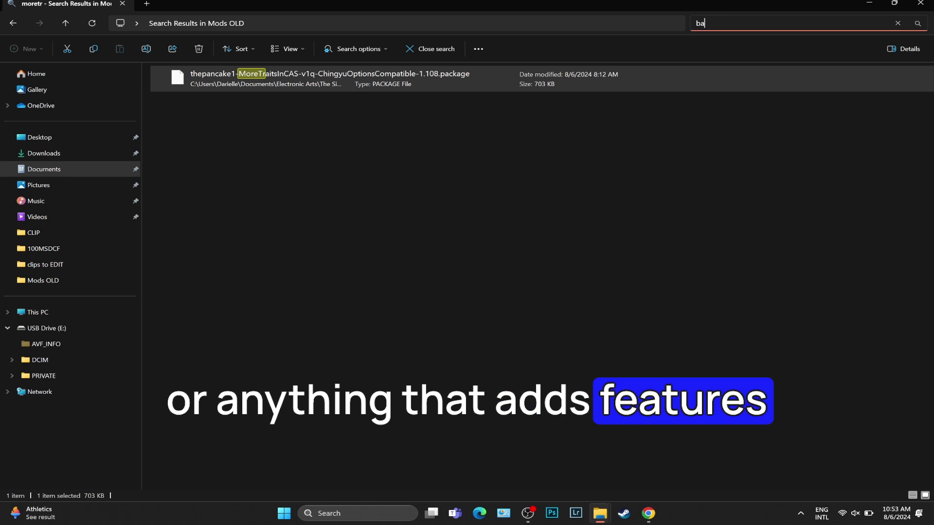
type("ckgr")
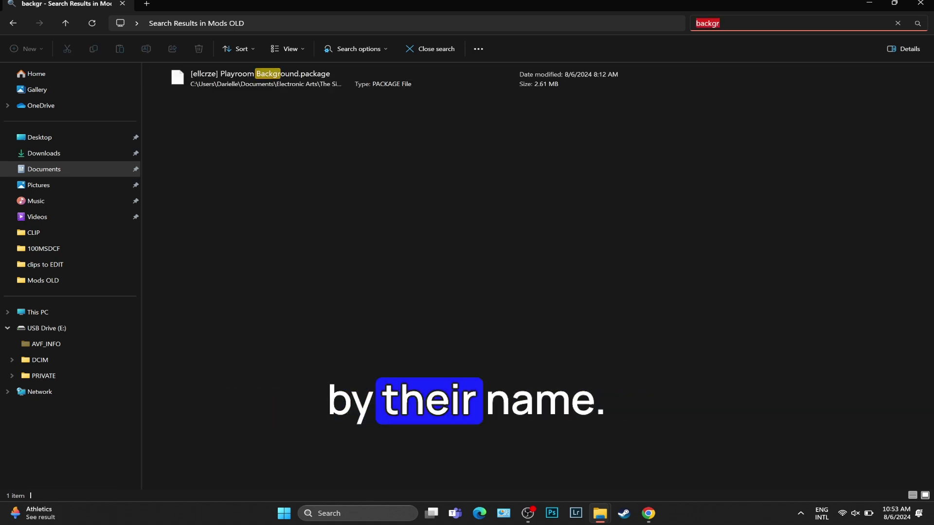
key("ctrl+a")
key("BackSpace")
type("back")
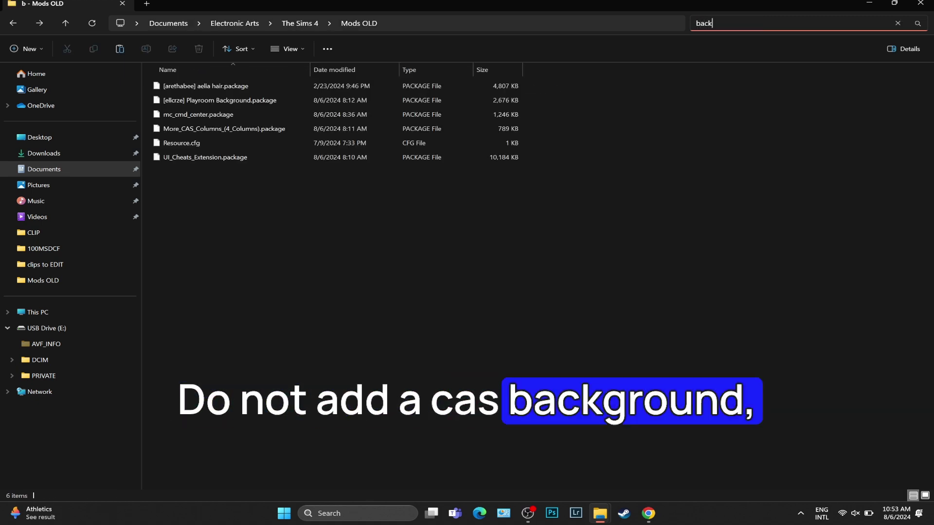
type("ground")
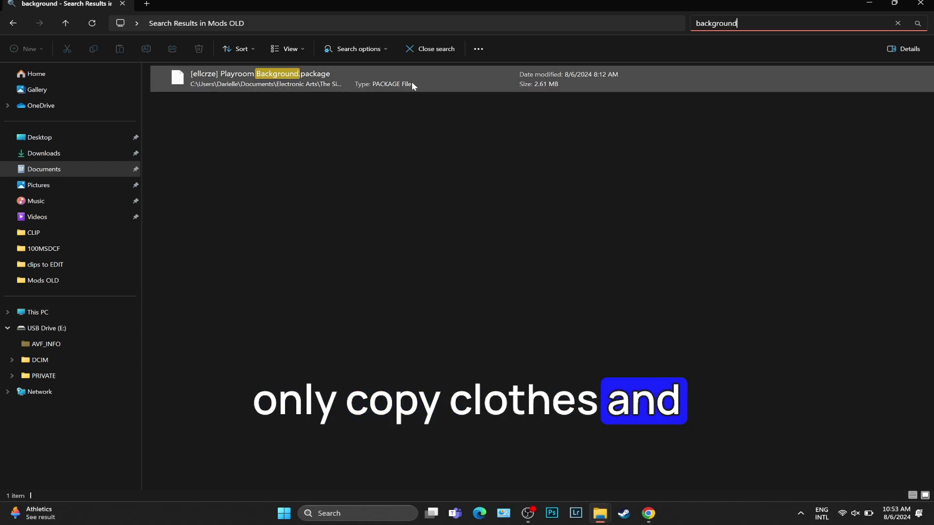
left_click(386, 88)
right_click(385, 87)
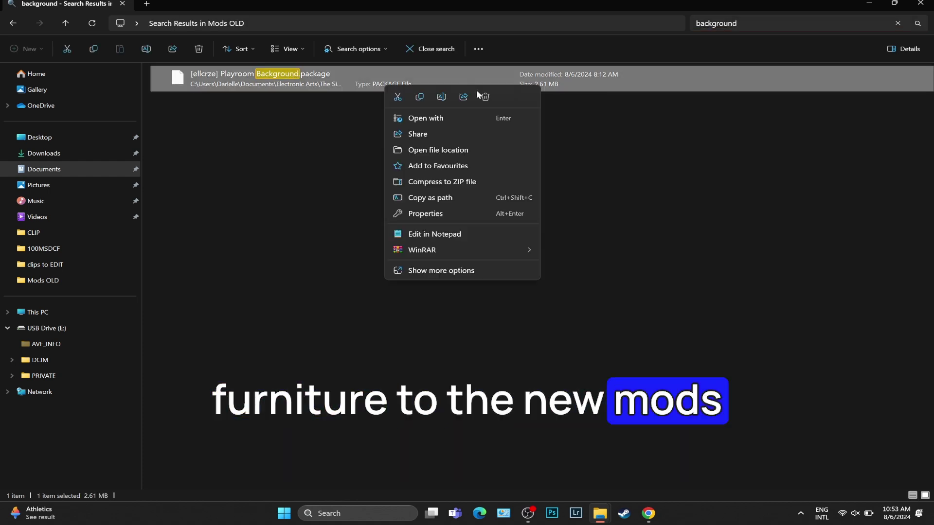
left_click(486, 97)
left_click(10, 24)
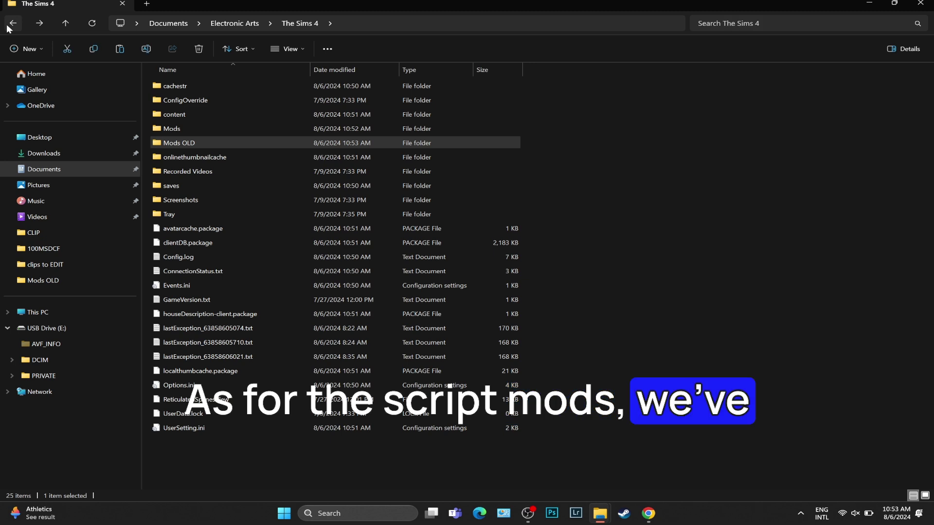
double_click(217, 123)
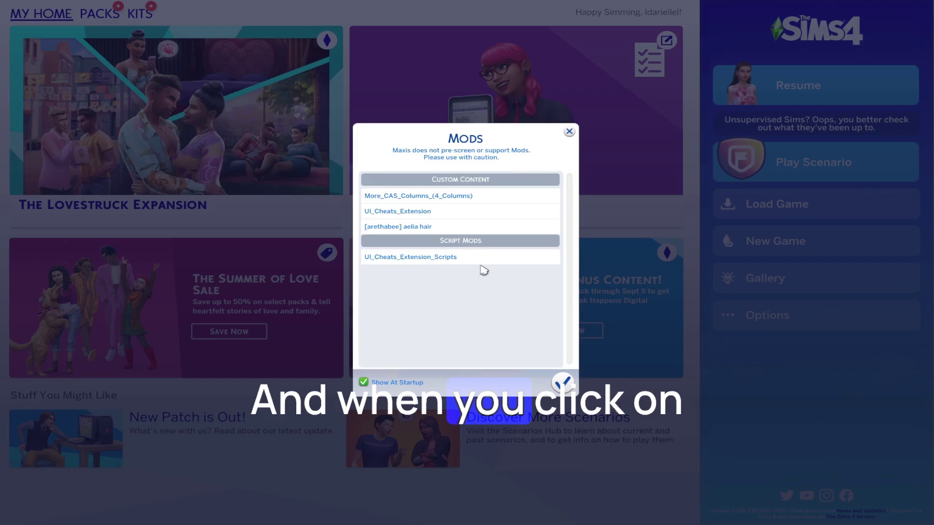
- Dismiss the startup Mods list in The Sims 4, start a new game, and decline the personality quiz
left_click(563, 383)
left_click(723, 243)
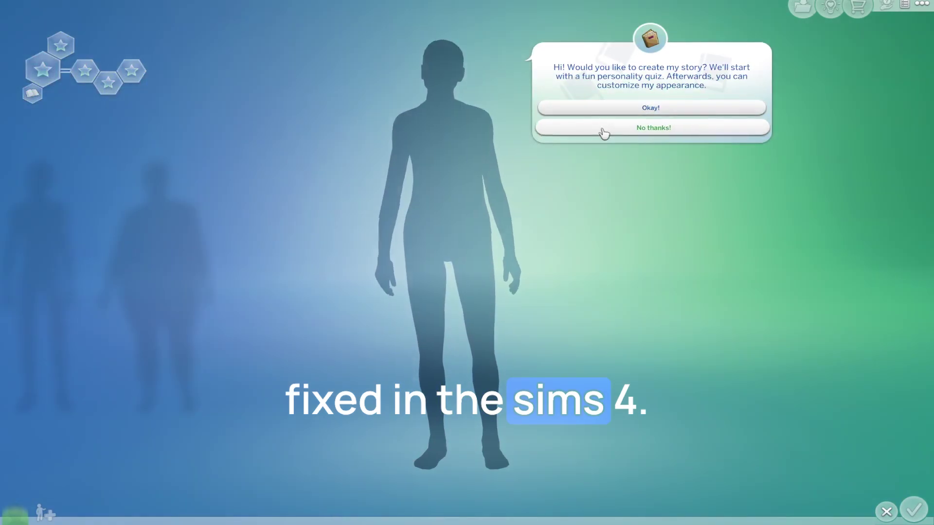
left_click(604, 133)
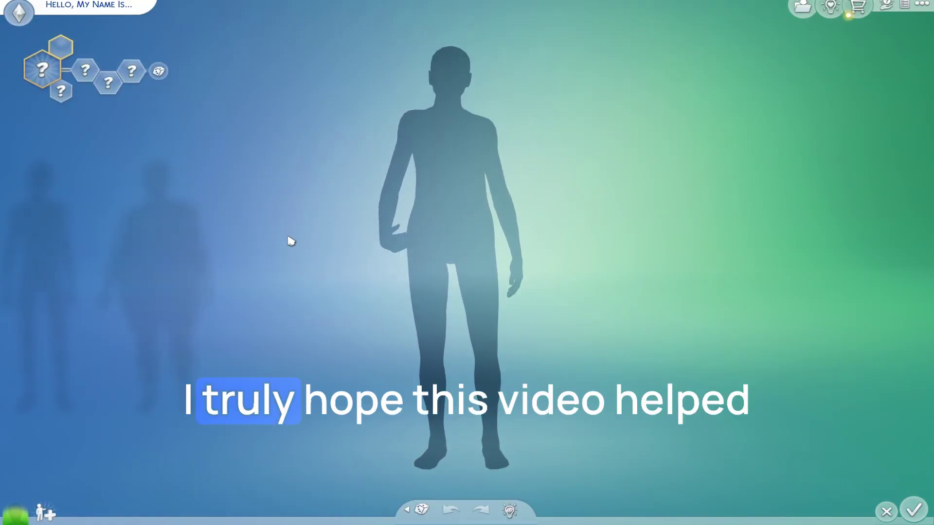
scroll(288, 240, "up", 3)
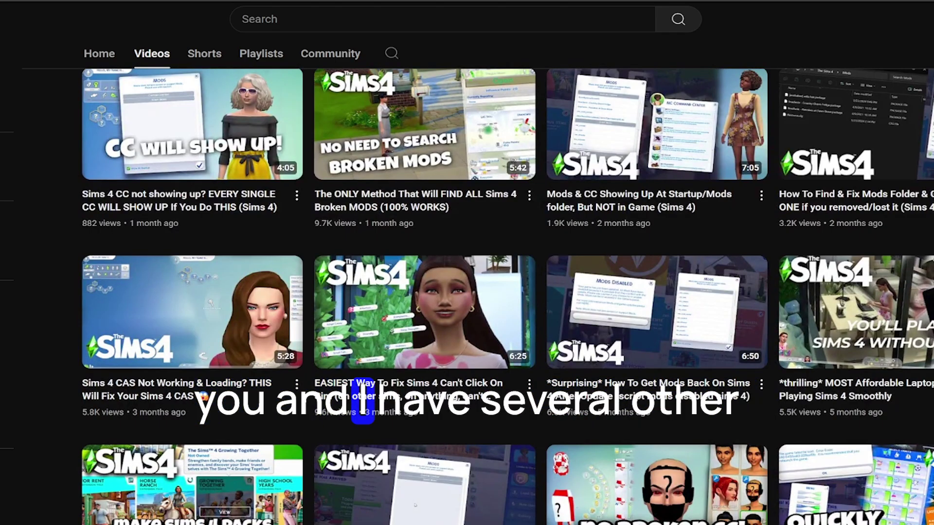
scroll(508, 297, "down", 7)
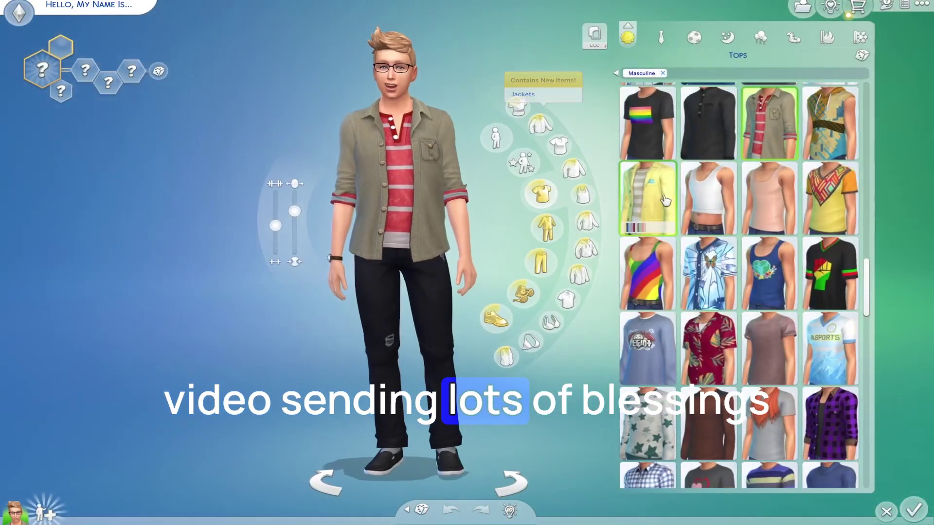
- Try the yellow open shirt, the white cropped tank and the peach tank top on the Sim in Create a Sim
left_click(647, 198)
left_click(709, 198)
left_click(774, 202)
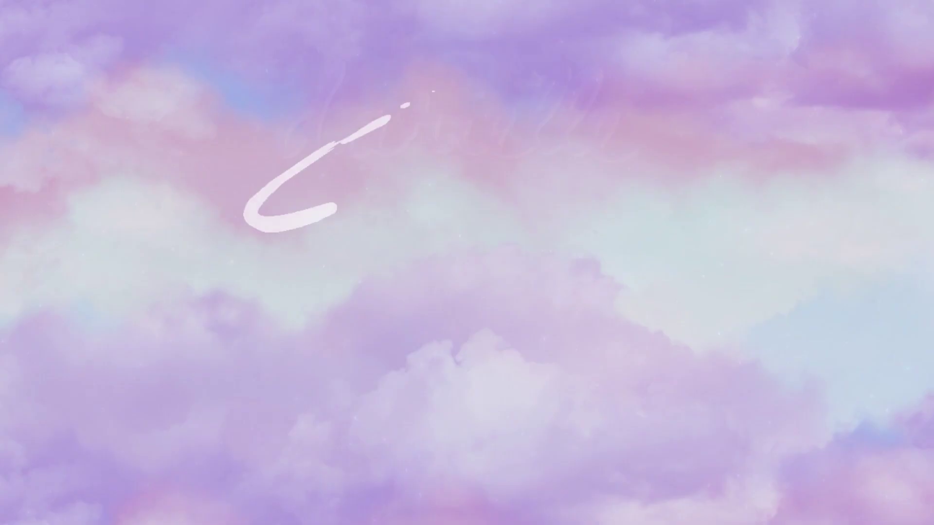